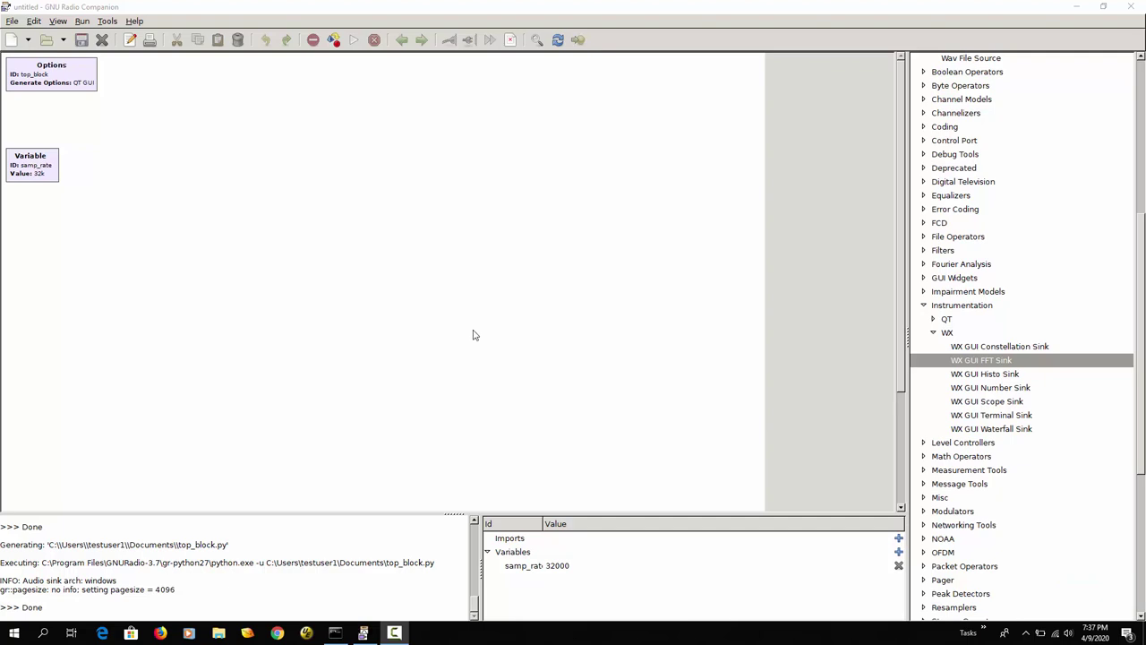
Start a new untitled flowgraph and set its Generate Options to WX GUI.
left_click(12, 41)
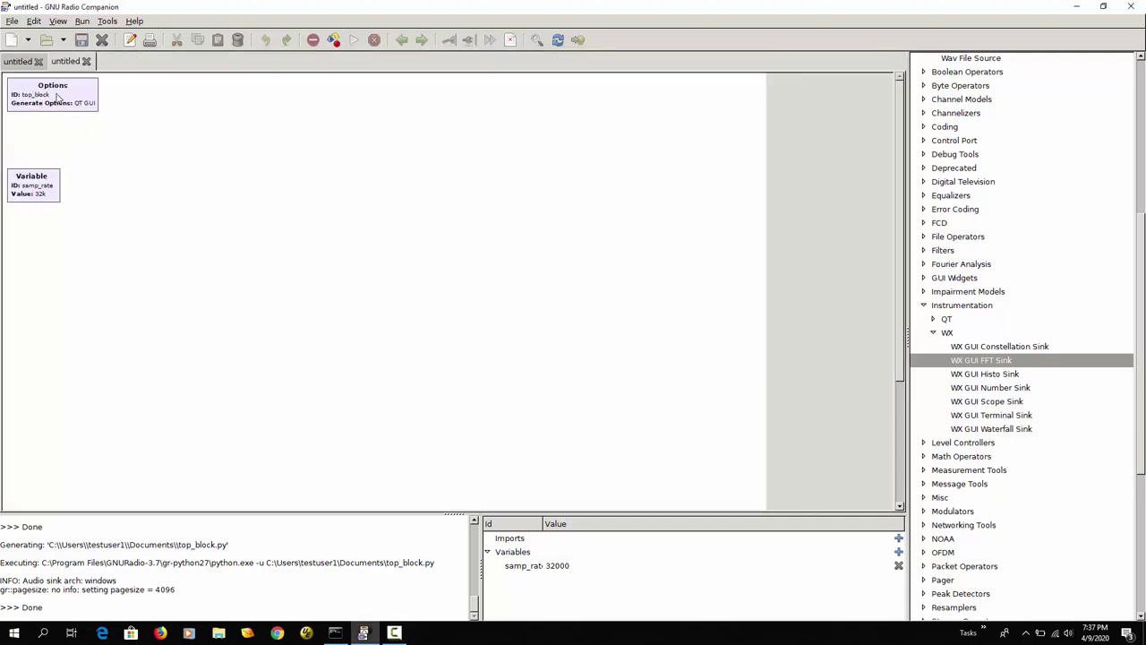
double_click(58, 97)
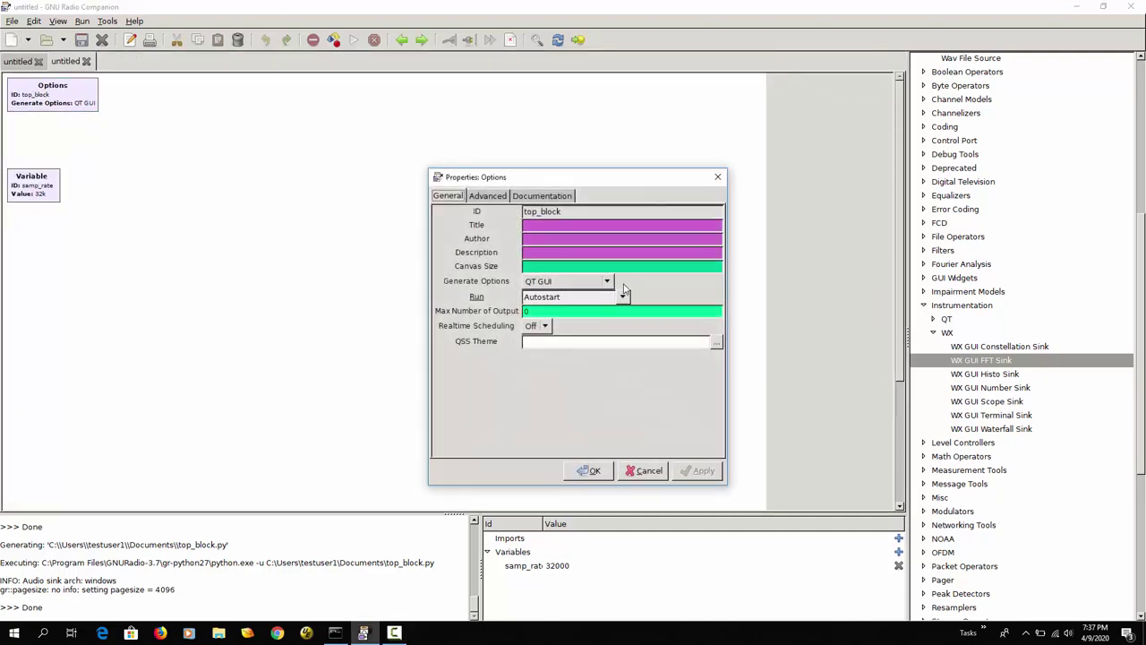
left_click(610, 283)
left_click(608, 296)
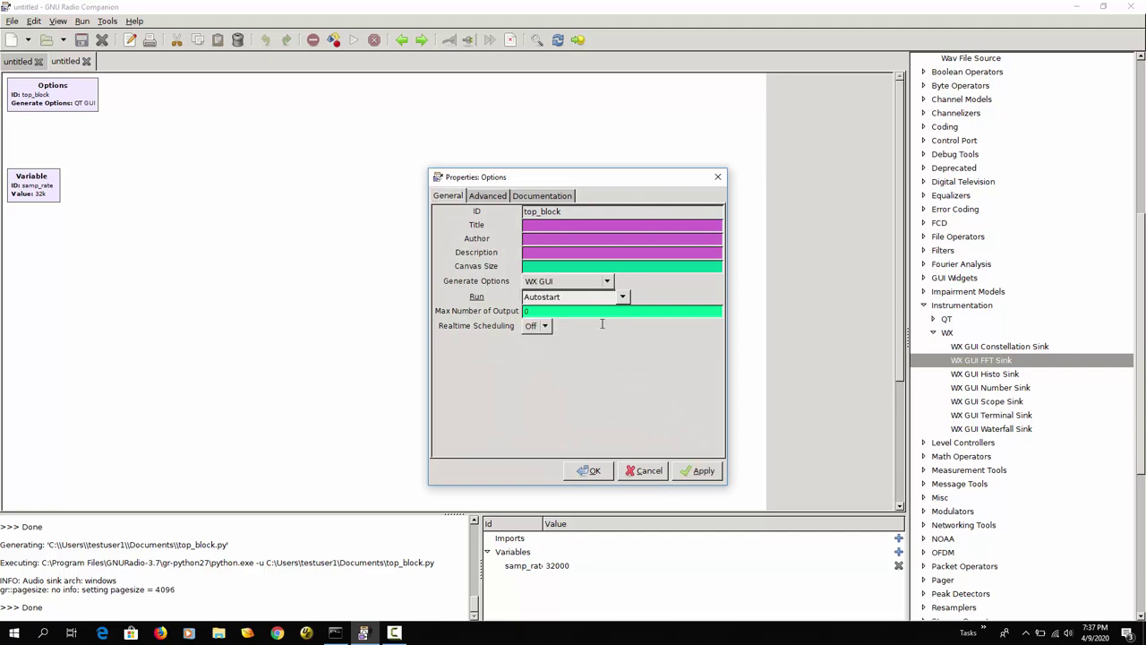
left_click(593, 471)
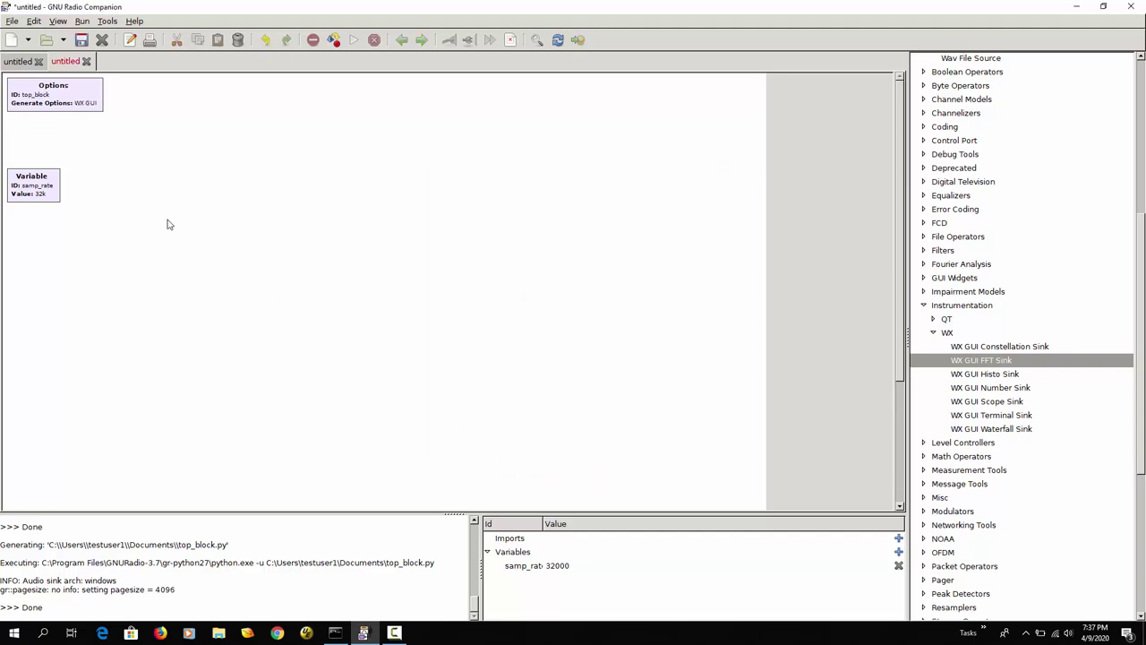
Change the samp_rate variable's value from 32000 to 48000.
double_click(42, 193)
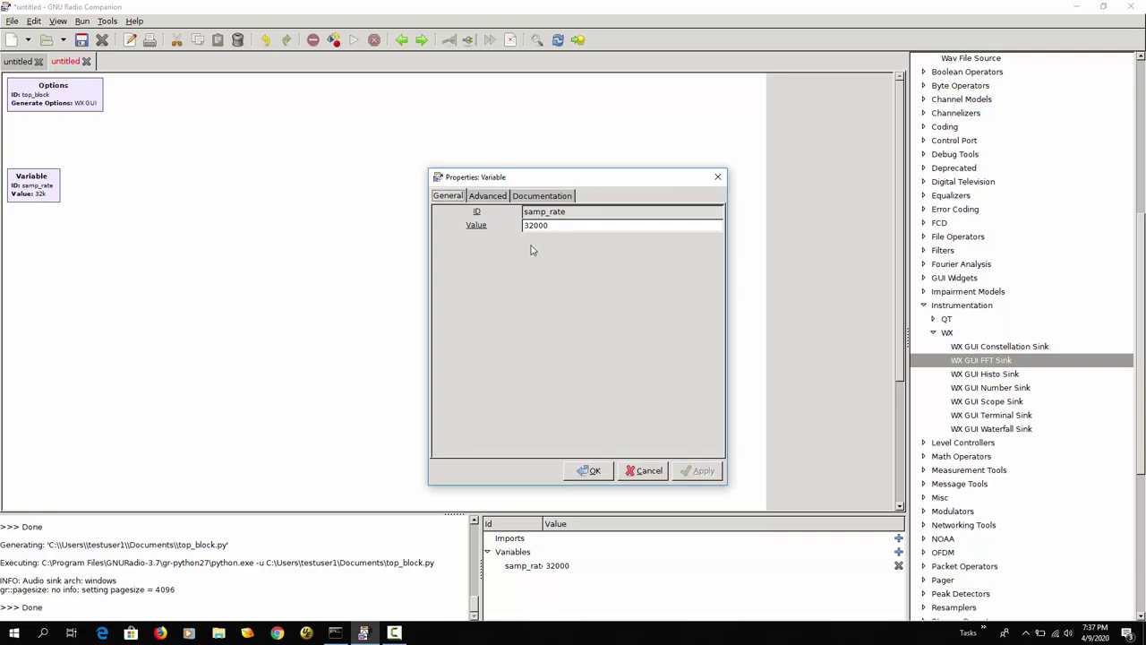
left_click_drag(535, 225, 477, 227)
type("48")
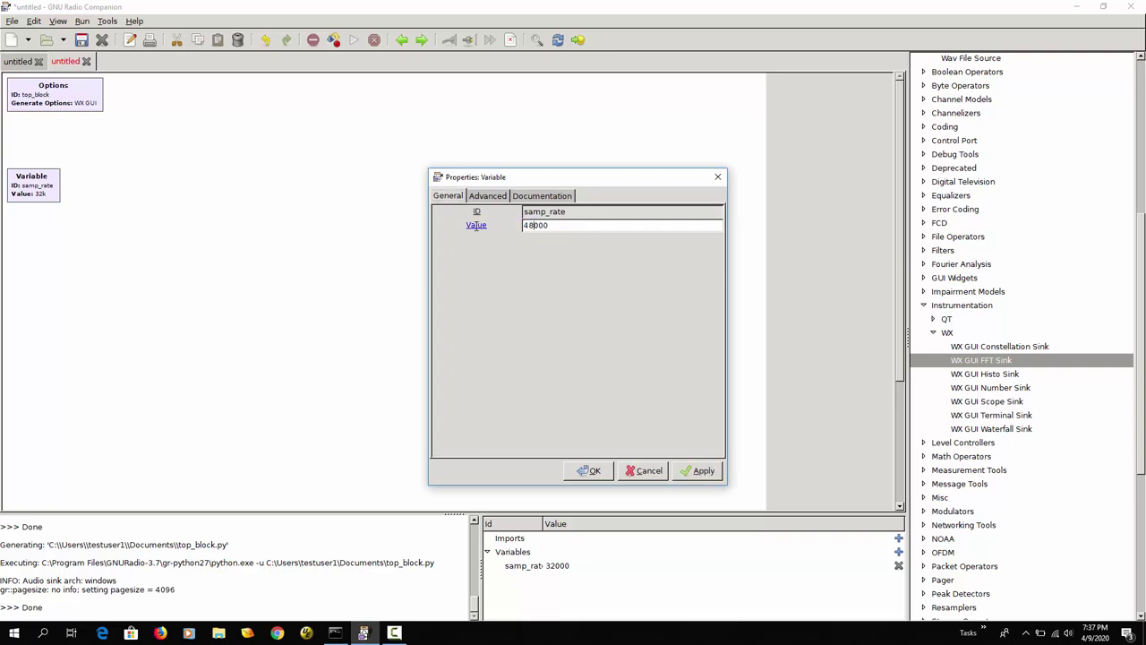
left_click(596, 472)
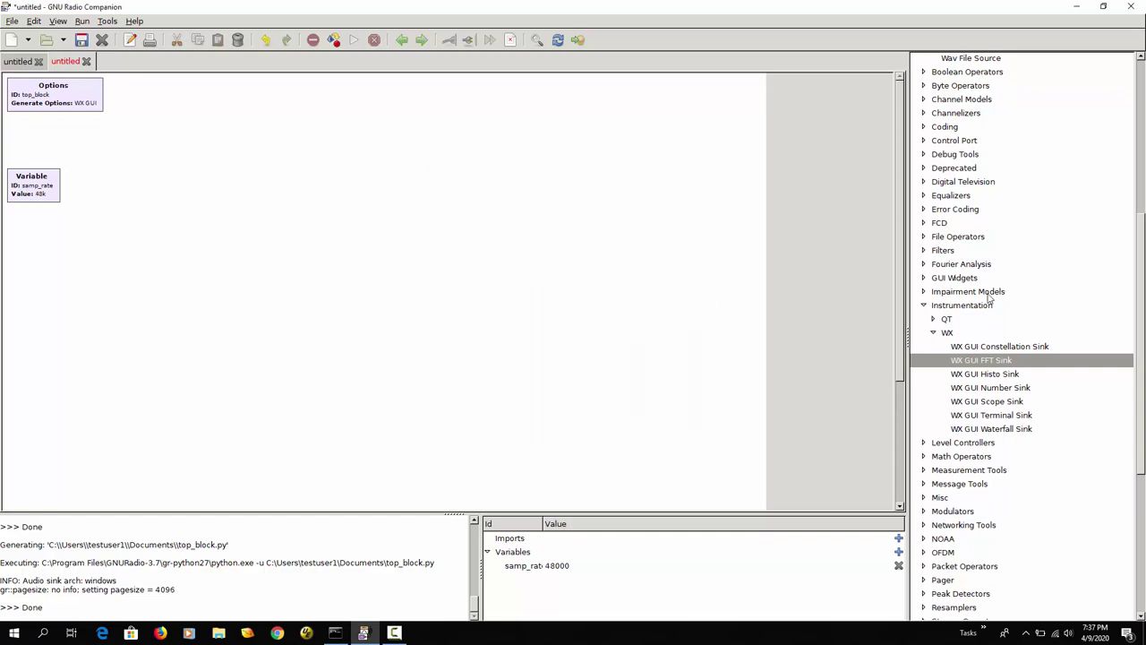
Add a Noise Source block from Waveform Generators and place it below the Variable block.
left_click(925, 307)
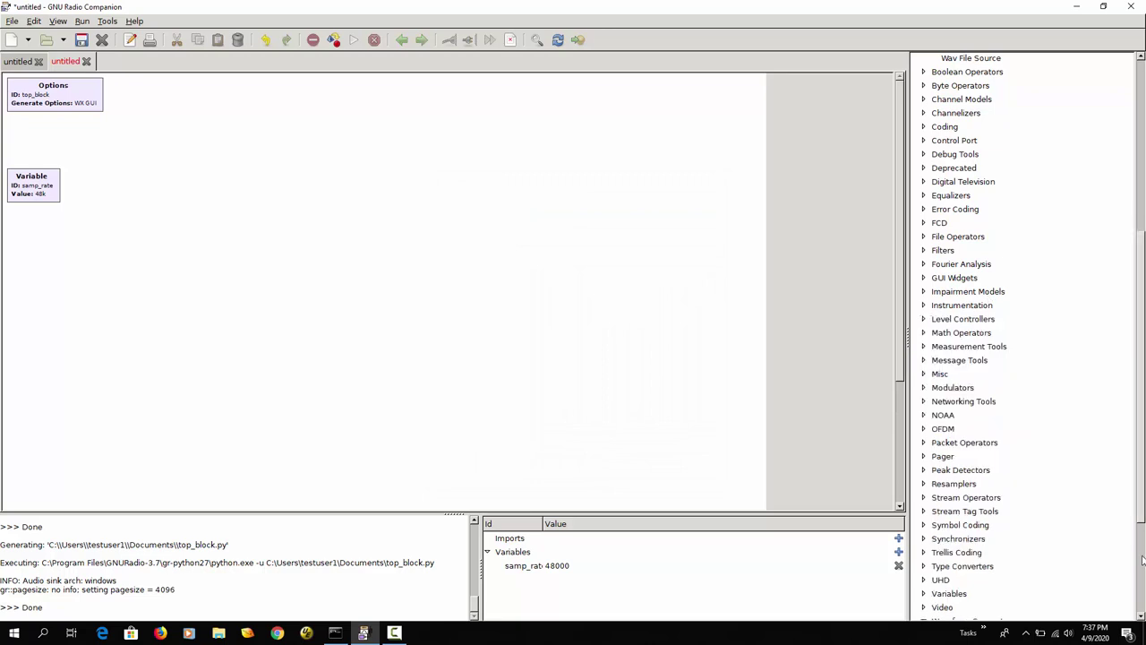
scroll(1142, 571, "down", 3)
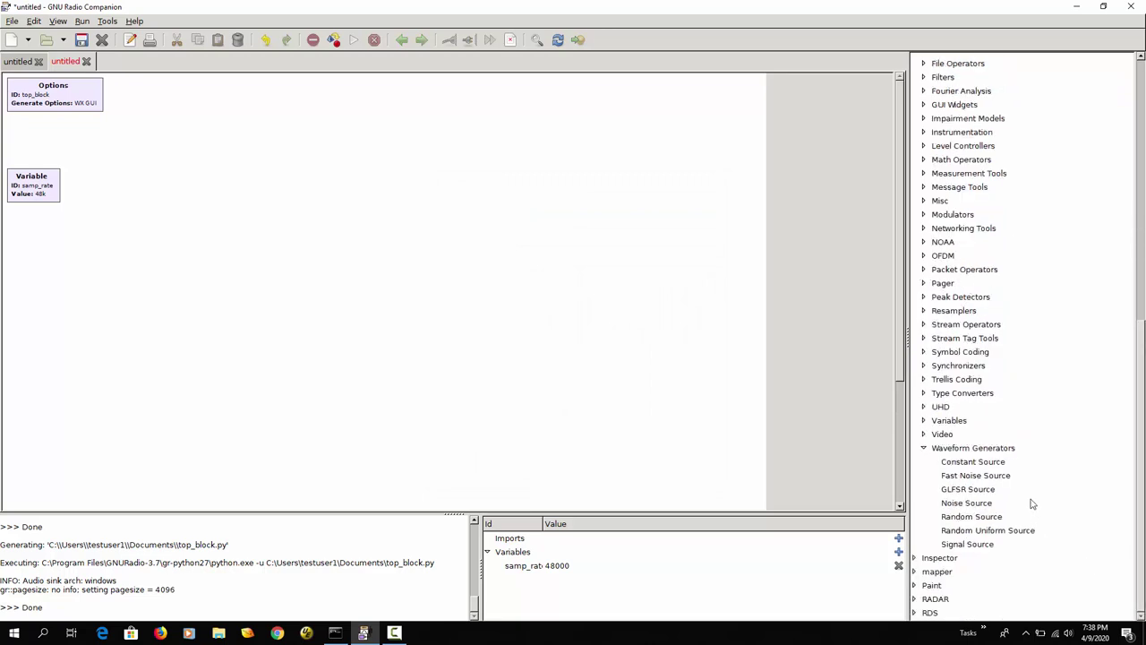
left_click(967, 504)
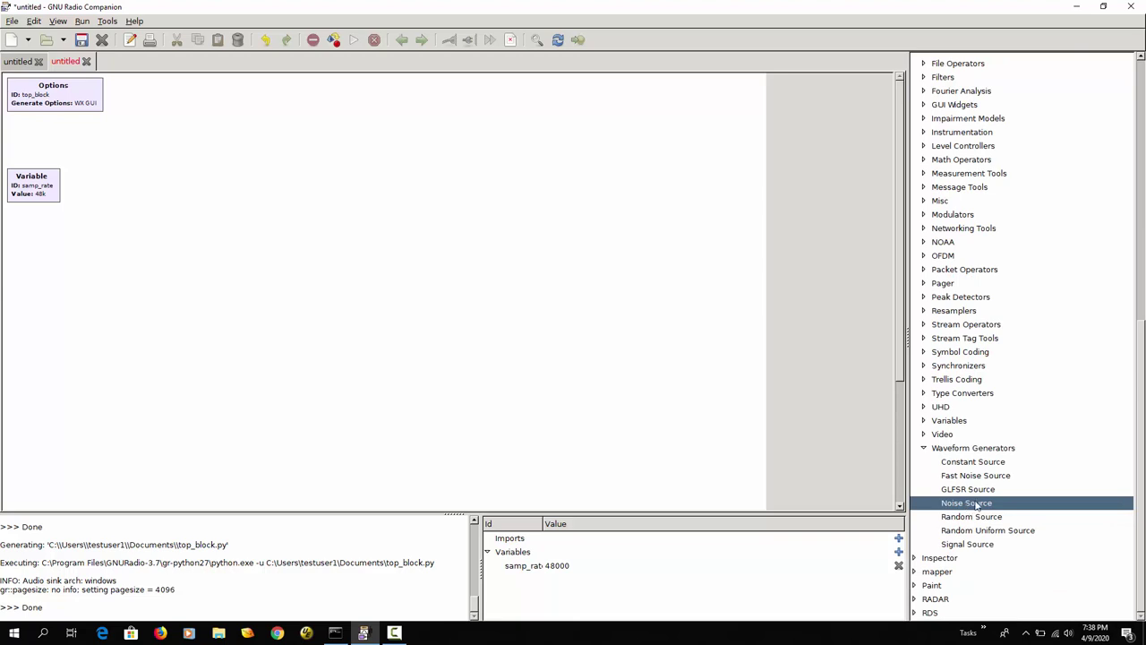
double_click(967, 504)
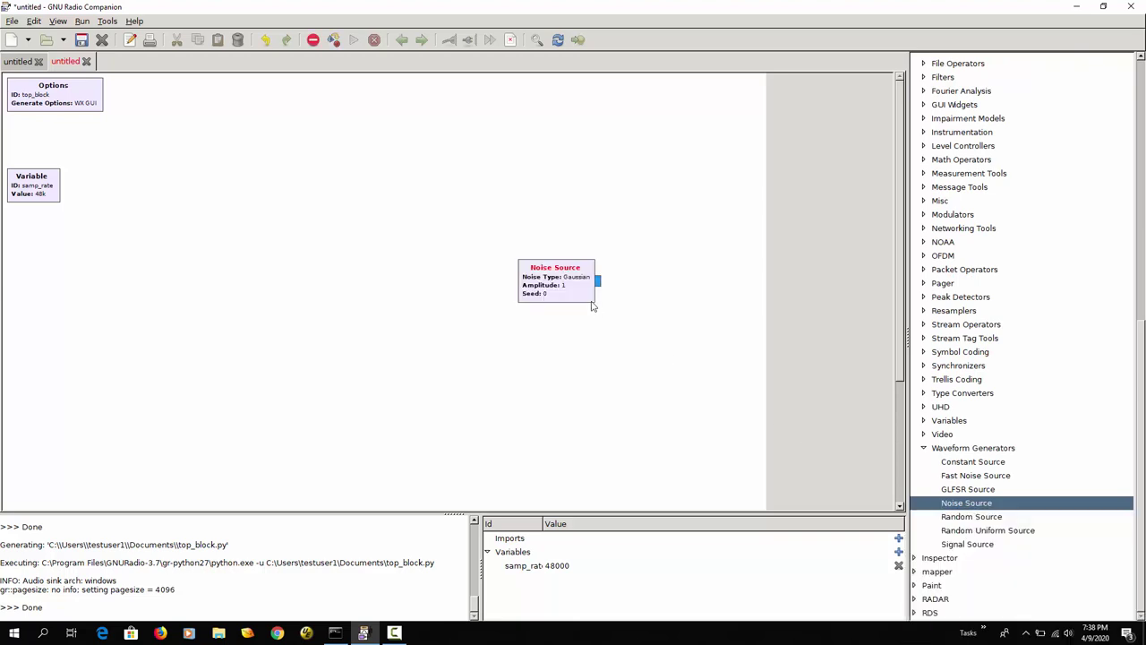
left_click_drag(557, 270, 218, 215)
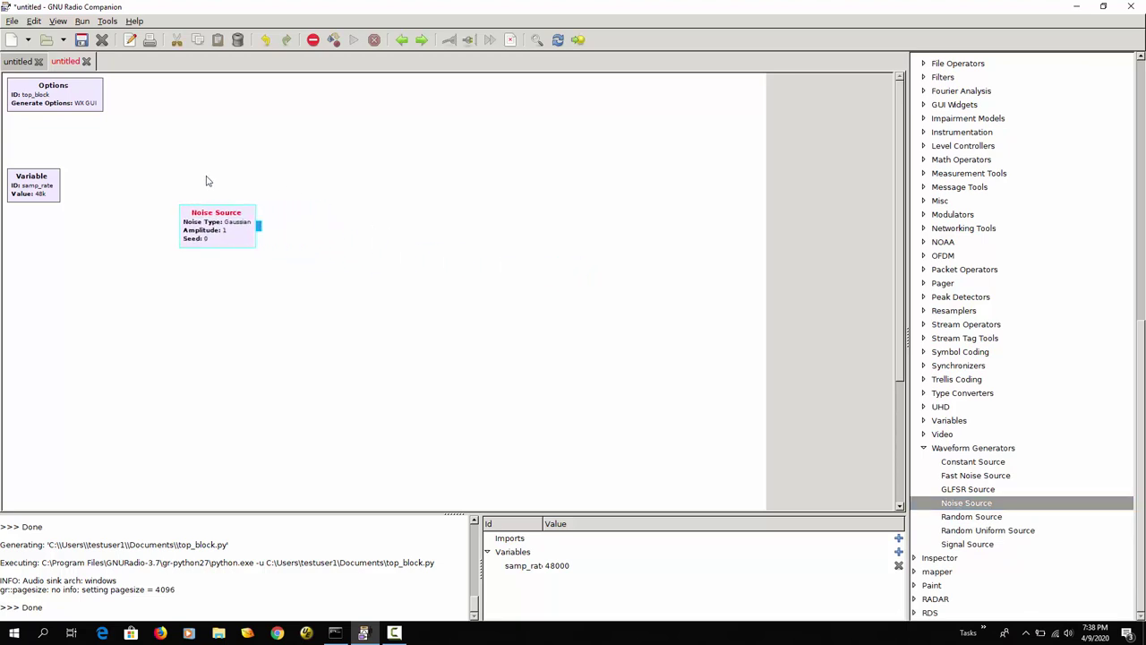
Set the Noise Source output type to Float.
double_click(238, 219)
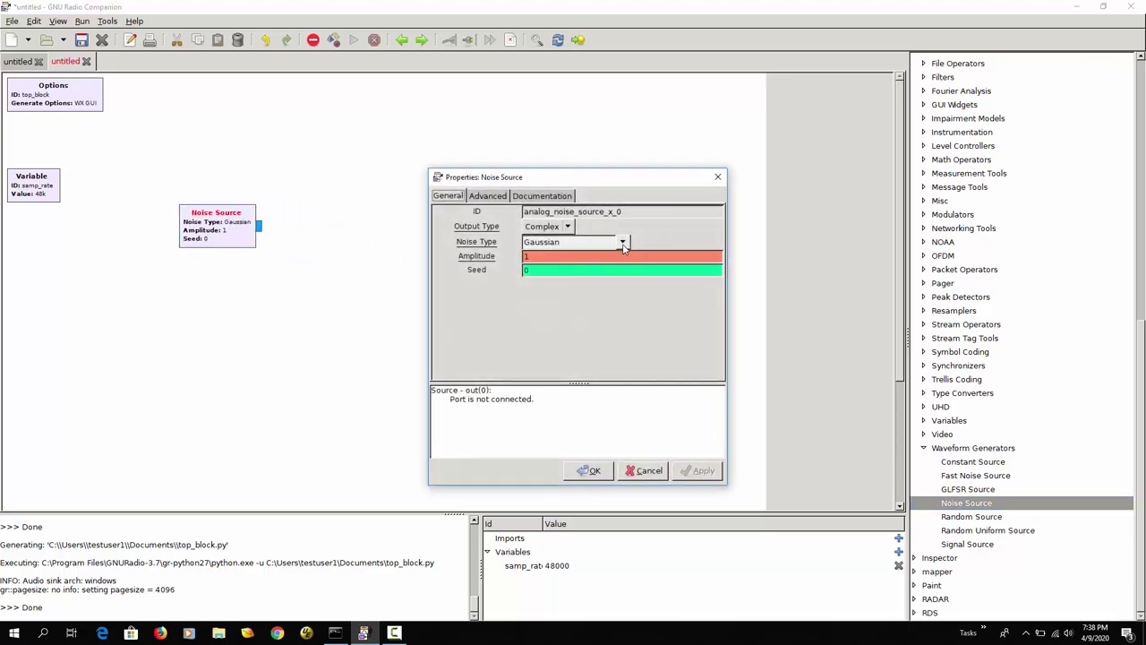
left_click(573, 229)
left_click(563, 240)
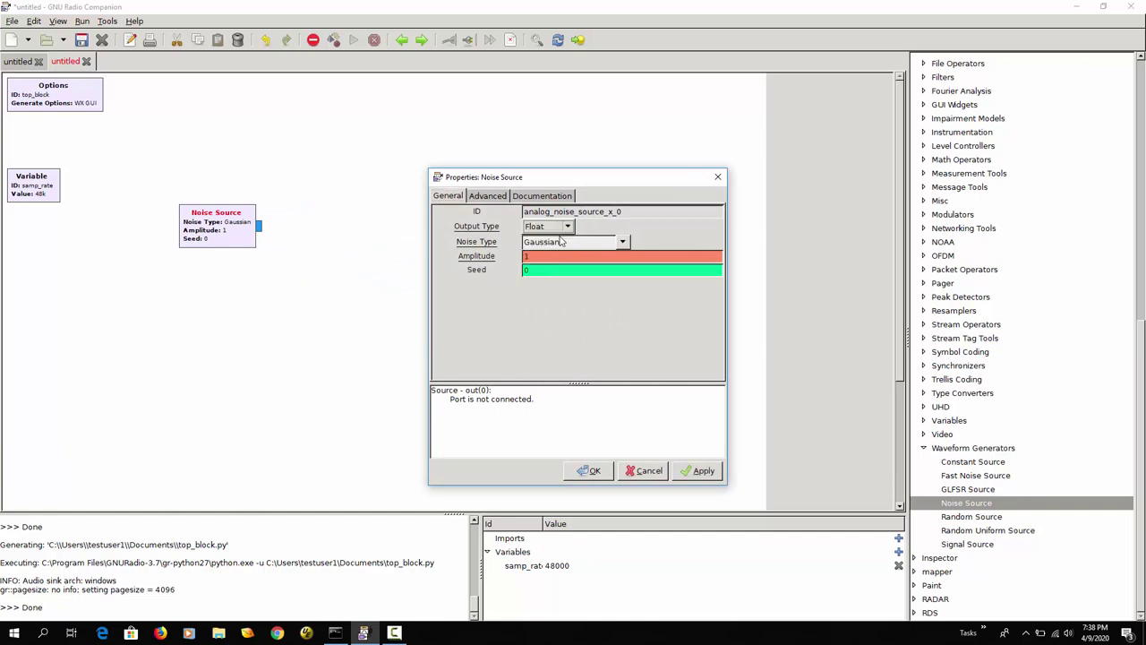
left_click(589, 473)
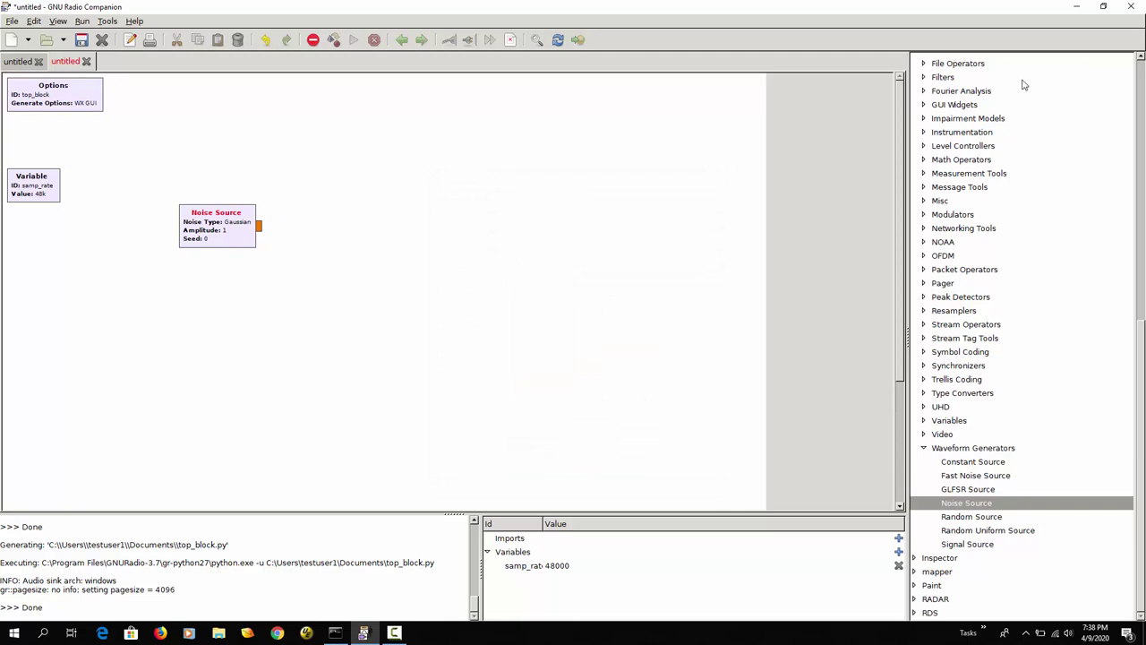
Add an Audio Sink beside the Noise Source and connect the noise output to it.
scroll(1025, 87, "up", 8)
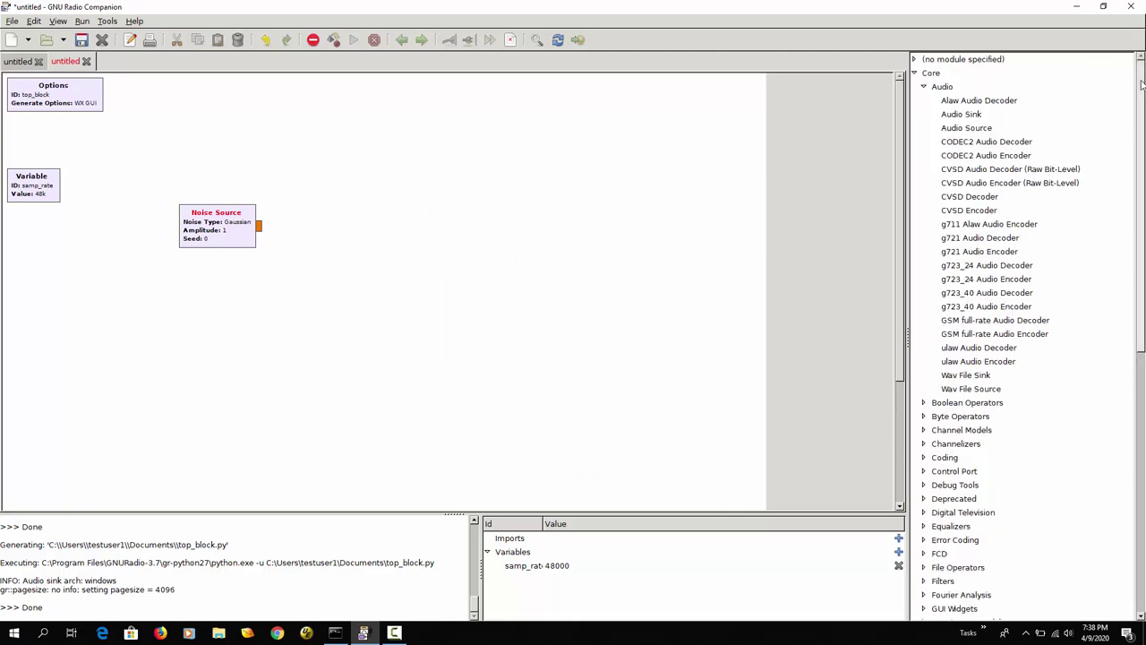
double_click(972, 114)
left_click_drag(580, 347, 524, 233)
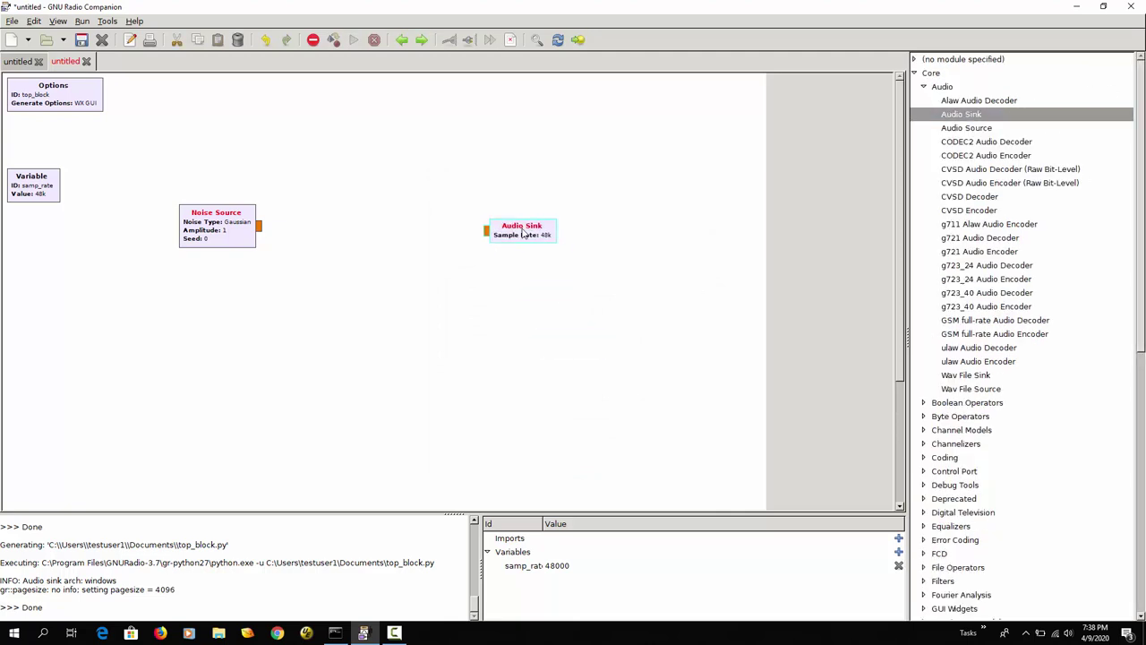
left_click(262, 226)
left_click(487, 231)
Save the flowgraph as filters.grc.
left_click(82, 40)
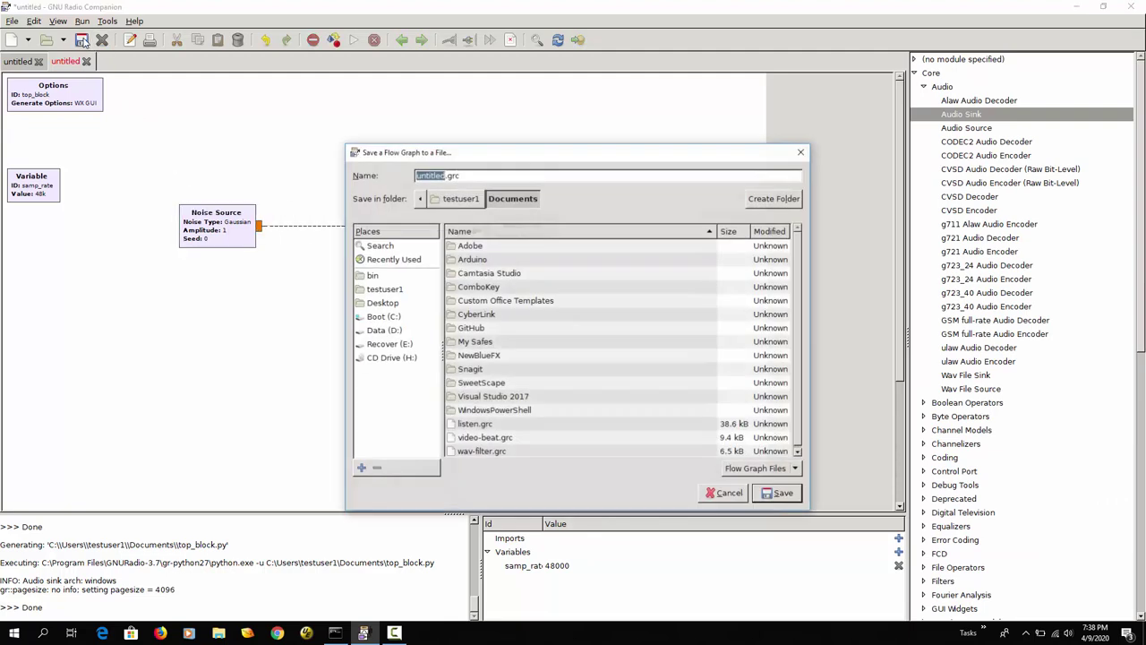
type("filters")
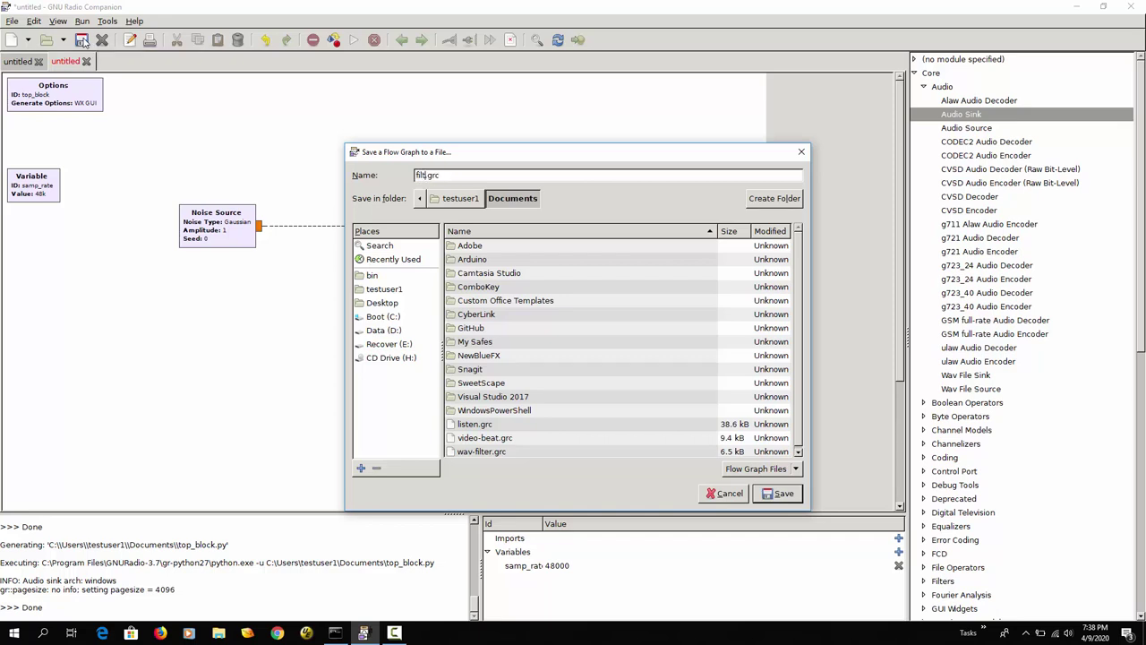
key("Return")
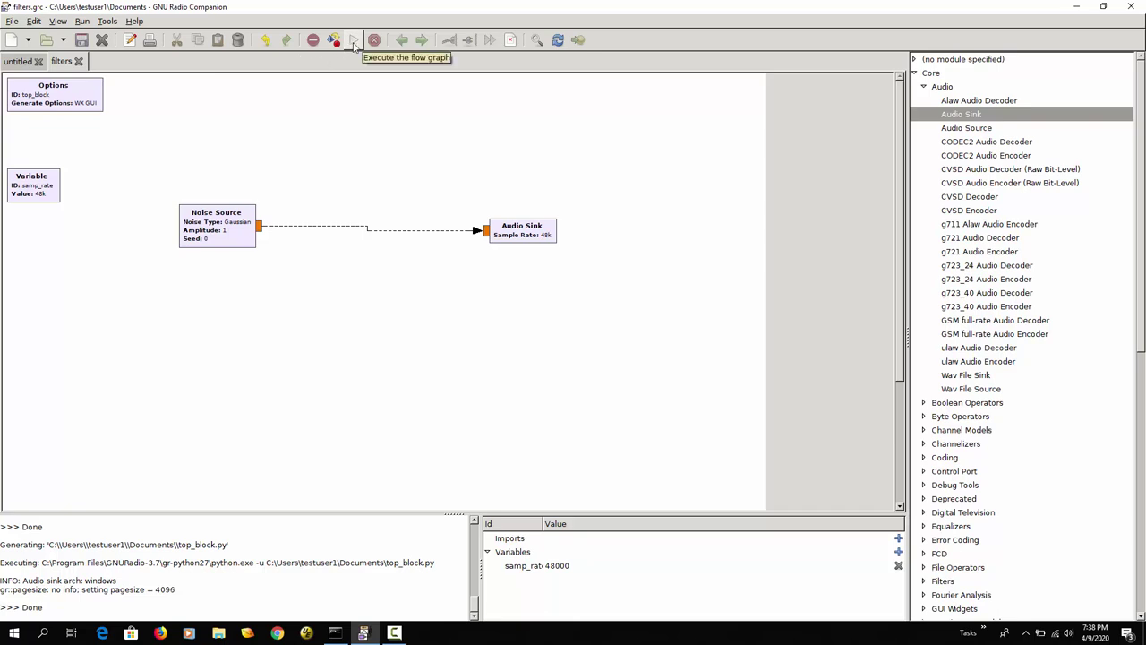
Run the noise-to-audio flowgraph, then stop it so the log reads Done.
left_click(354, 41)
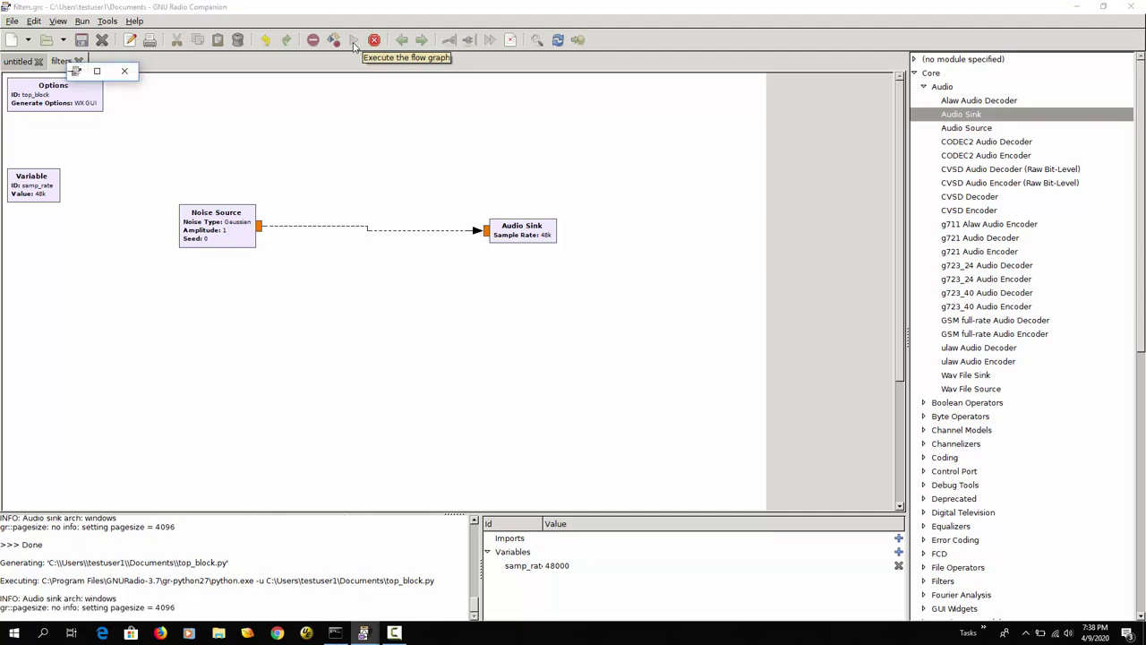
left_click(374, 41)
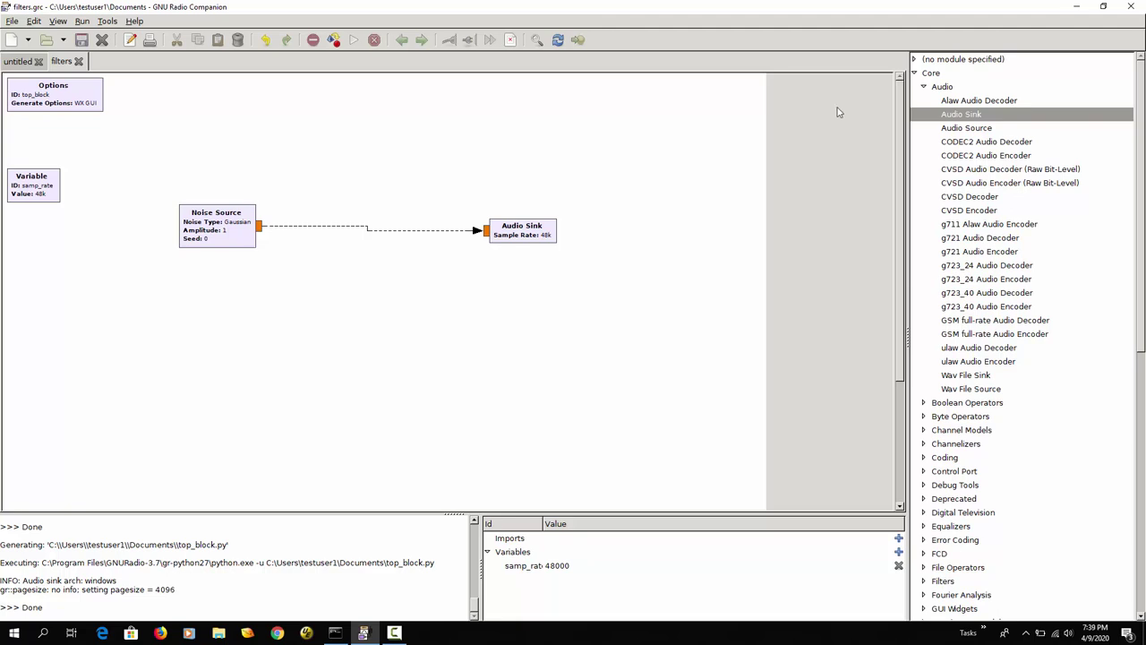
Add a WX GUI FFT Sink from Instrumentation > WX and place it below the Audio Sink.
left_click(925, 87)
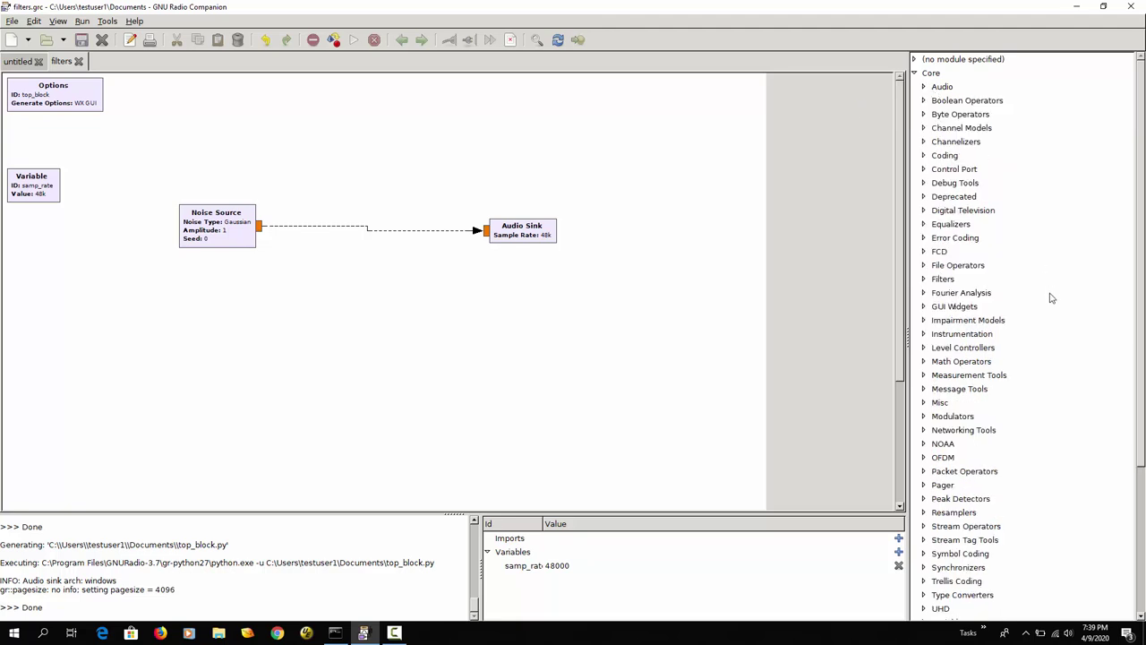
left_click(924, 333)
left_click(933, 360)
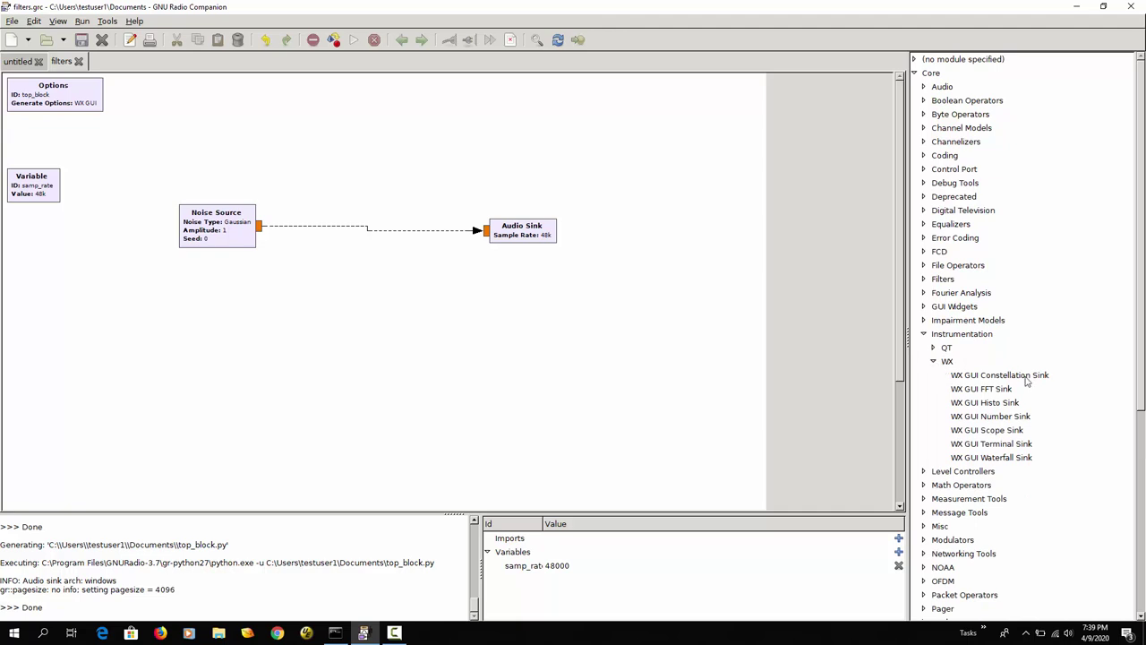
left_click(998, 391)
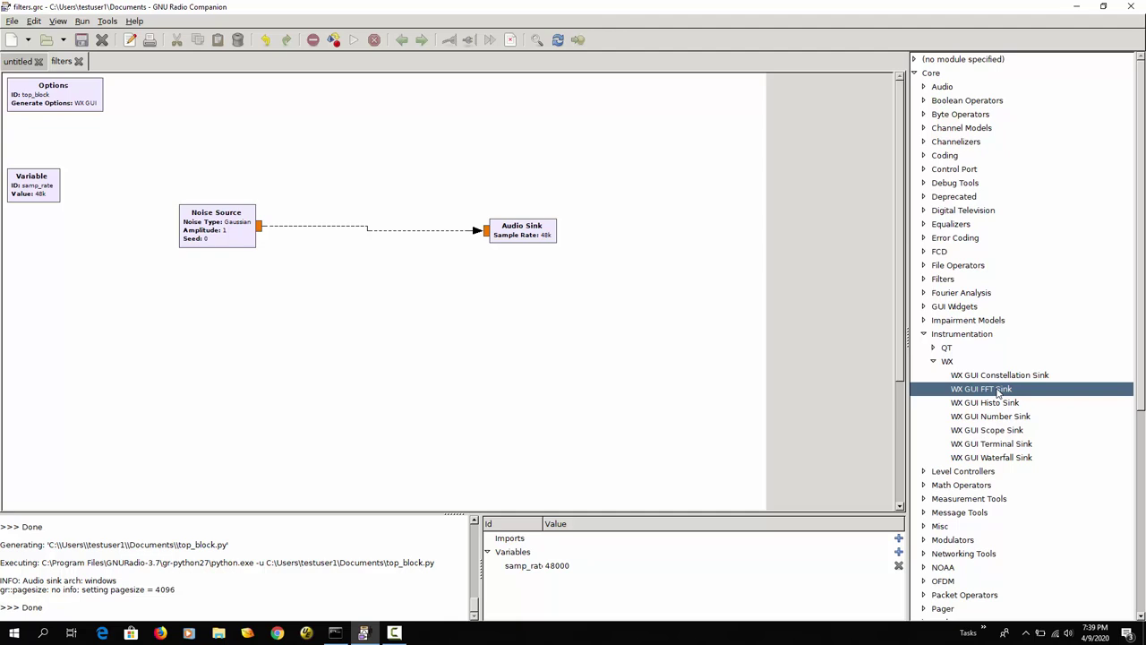
double_click(999, 391)
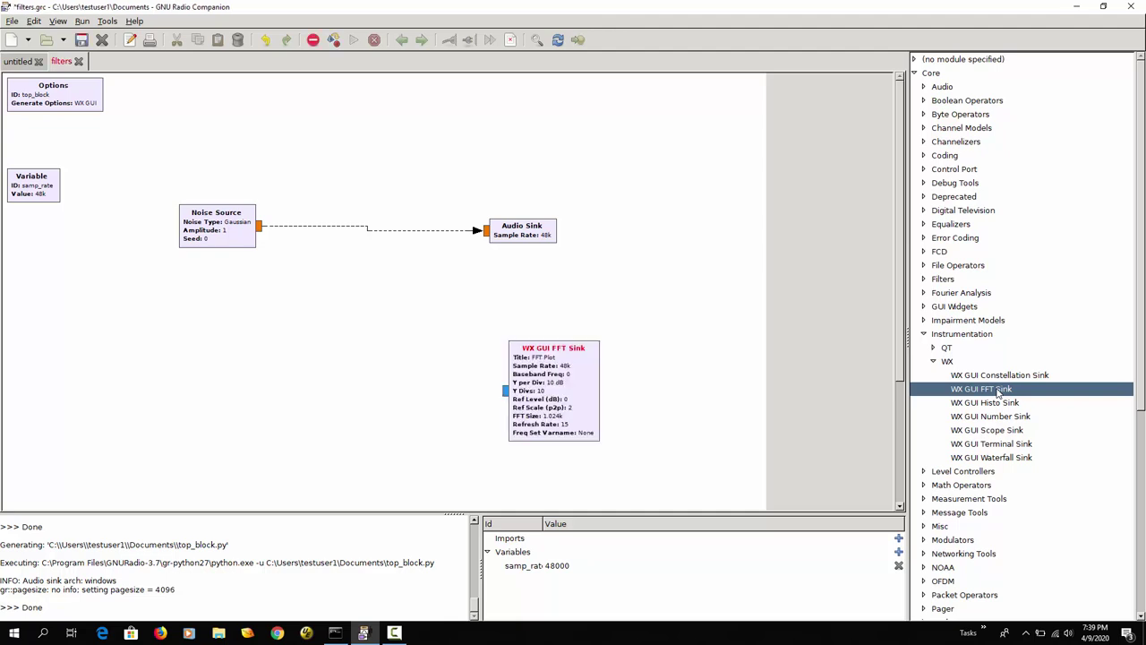
left_click(560, 353)
left_click_drag(560, 354, 536, 280)
Set the FFT Sink input type to Float and connect the Noise Source output to it.
double_click(520, 314)
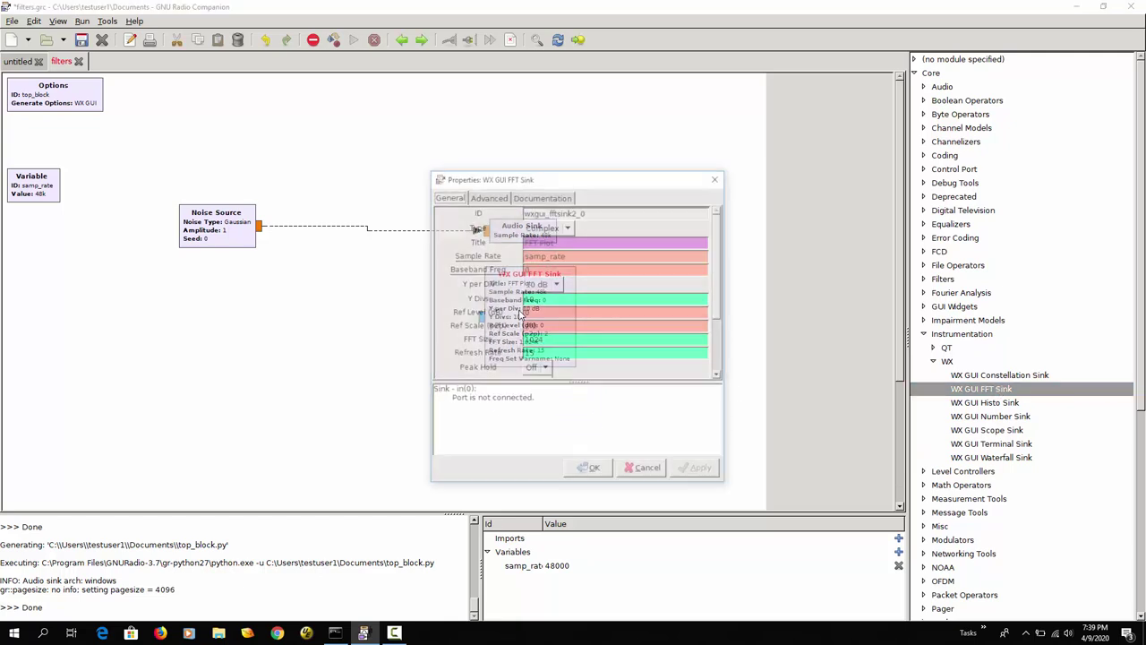
left_click(569, 228)
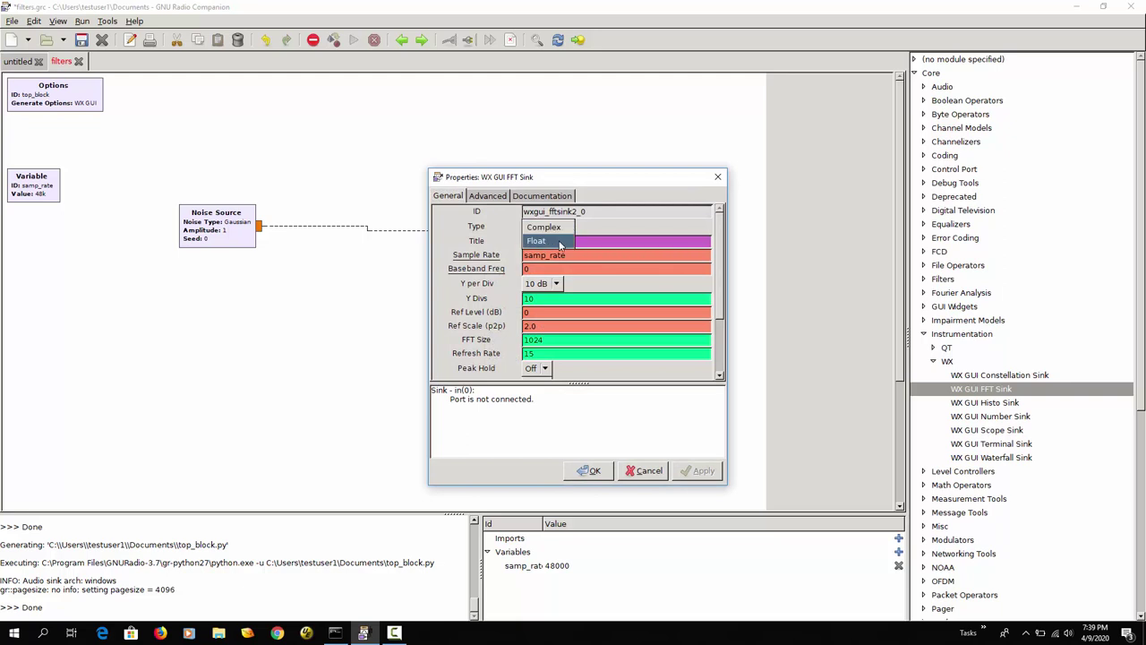
left_click(555, 241)
left_click(593, 473)
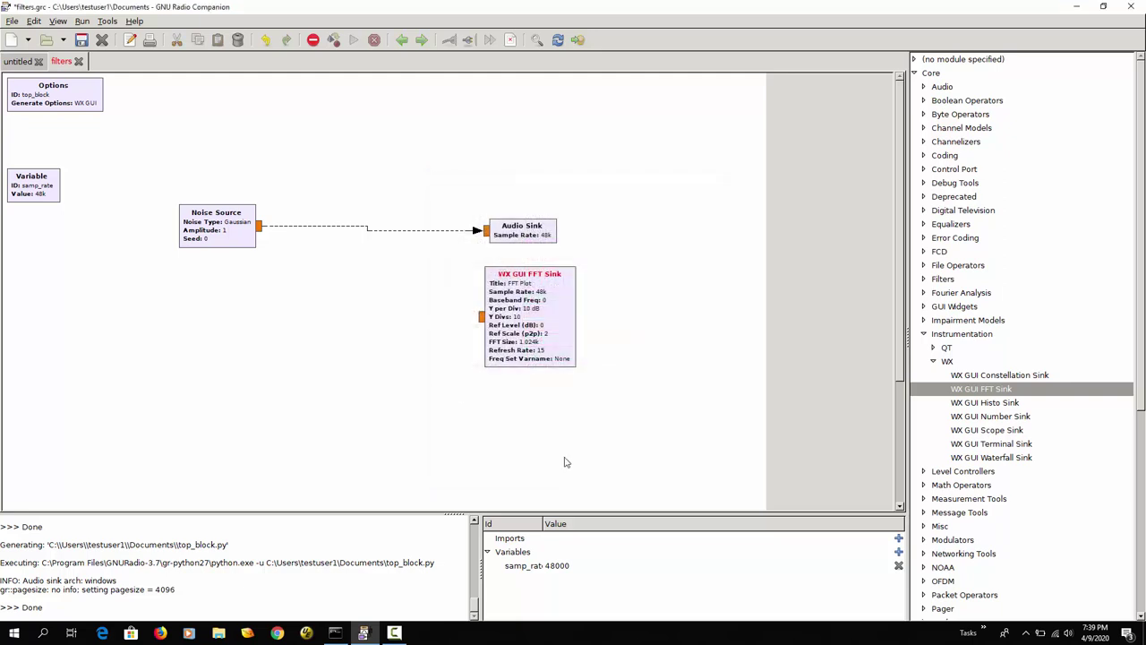
left_click(261, 227)
left_click(262, 229)
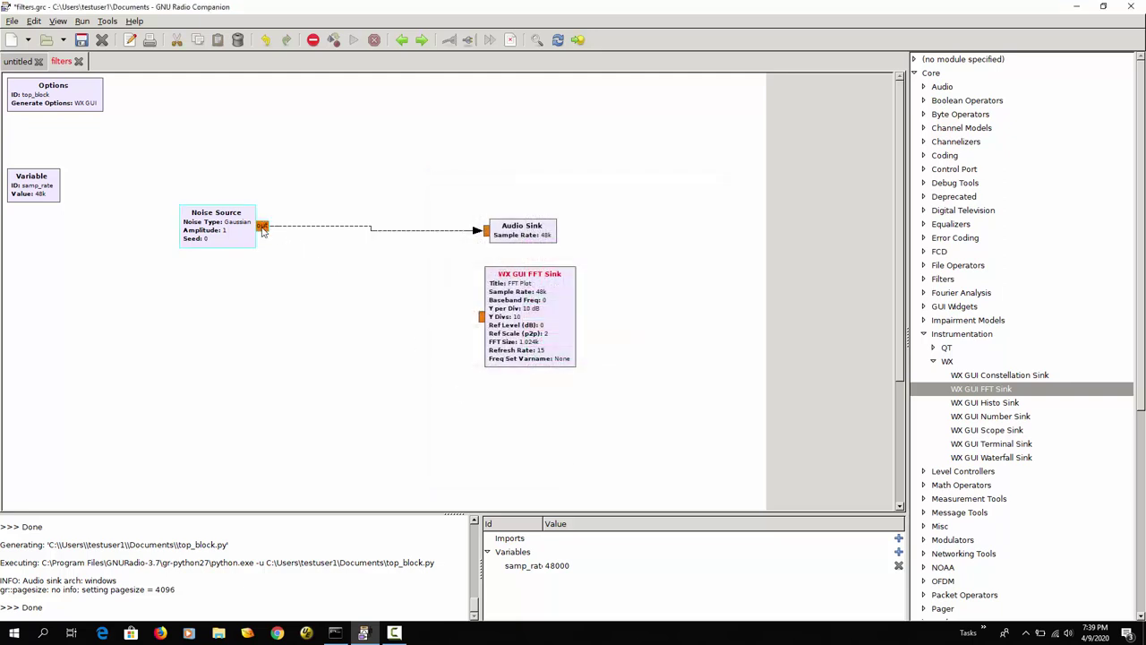
left_click(480, 319)
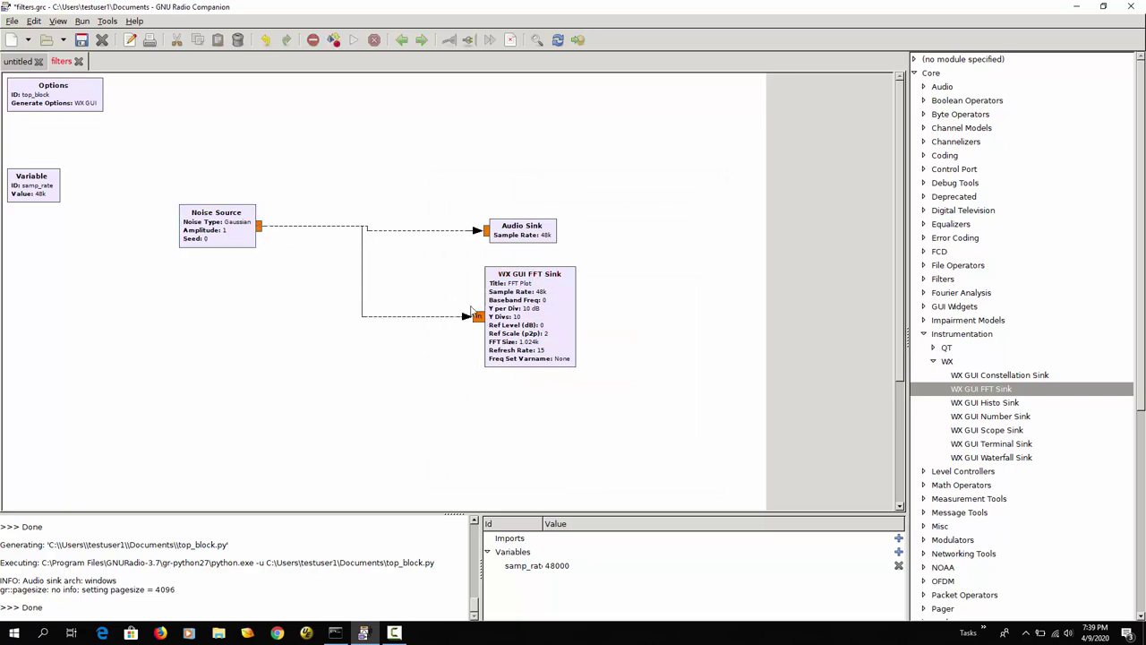
Save and run the flowgraph, view the flat noise spectrum near -30 dB, then stop it.
left_click(354, 41)
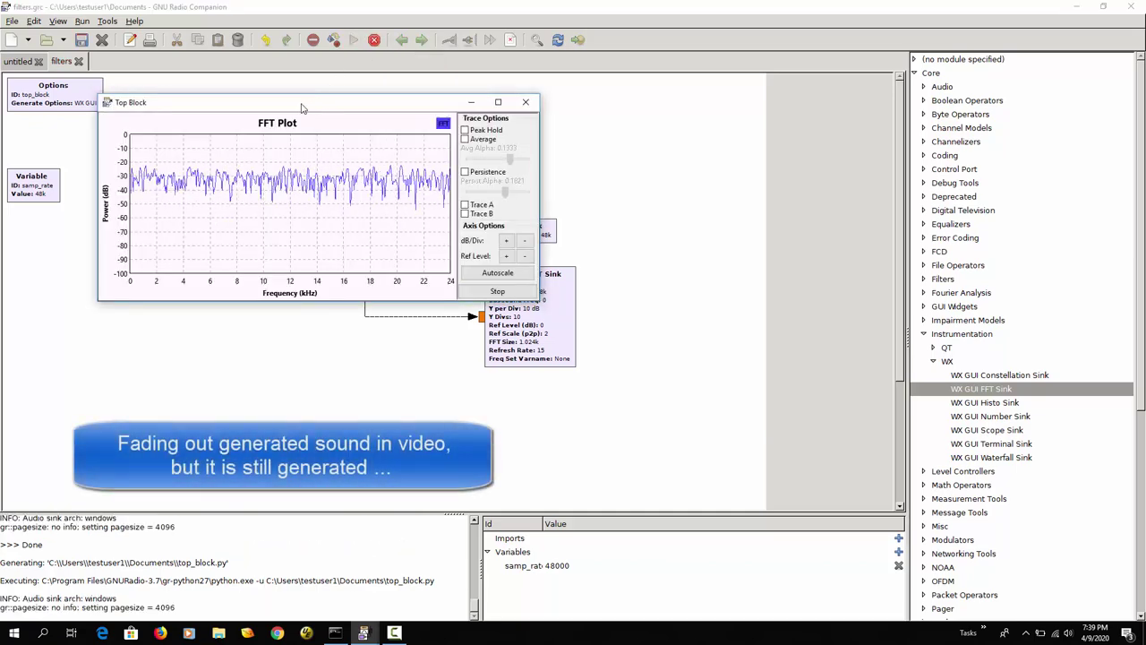
left_click_drag(298, 108, 569, 169)
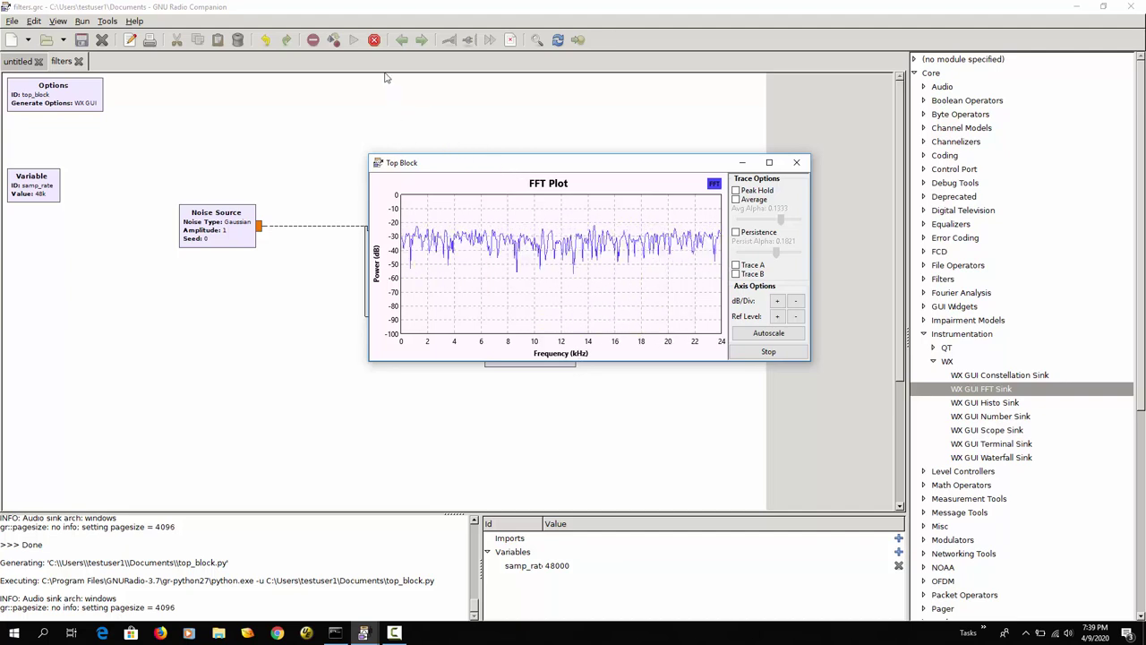
left_click(374, 40)
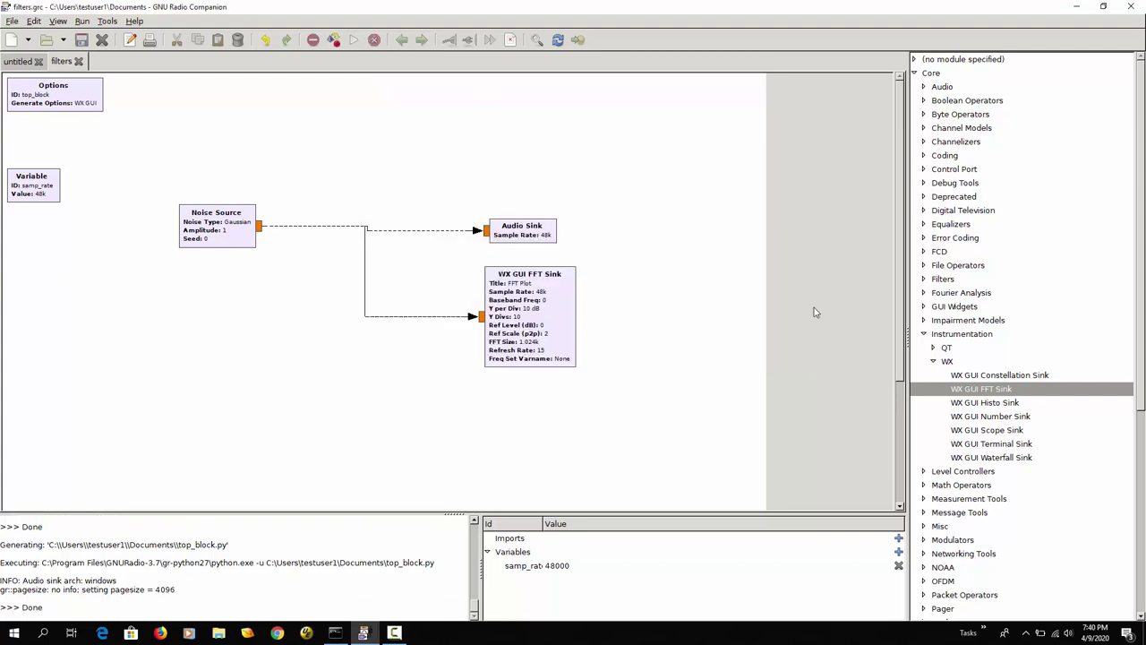
Add a WX GUI Waterfall Sink and place it below the FFT Sink.
left_click(1015, 460)
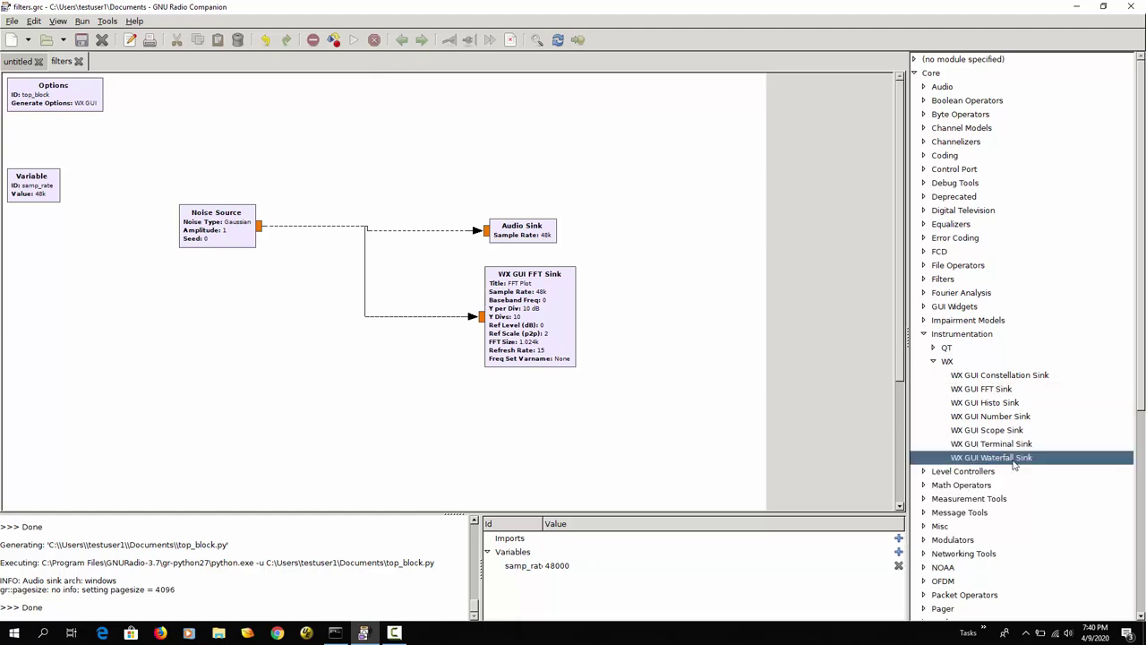
double_click(1015, 460)
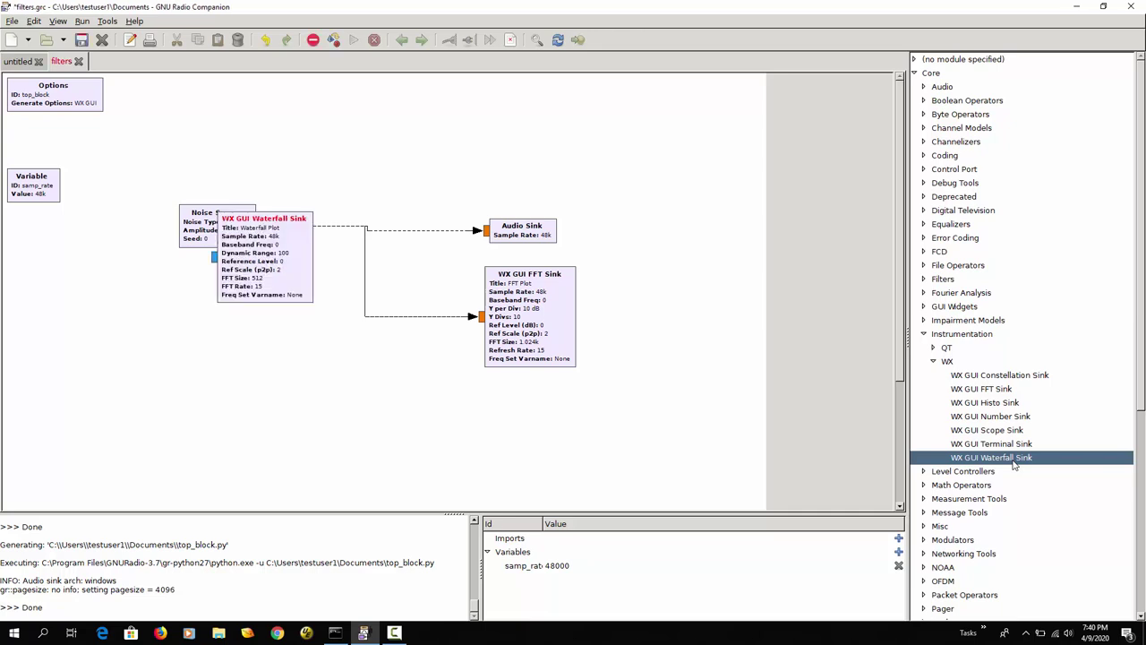
left_click(276, 235)
left_click_drag(276, 235, 544, 414)
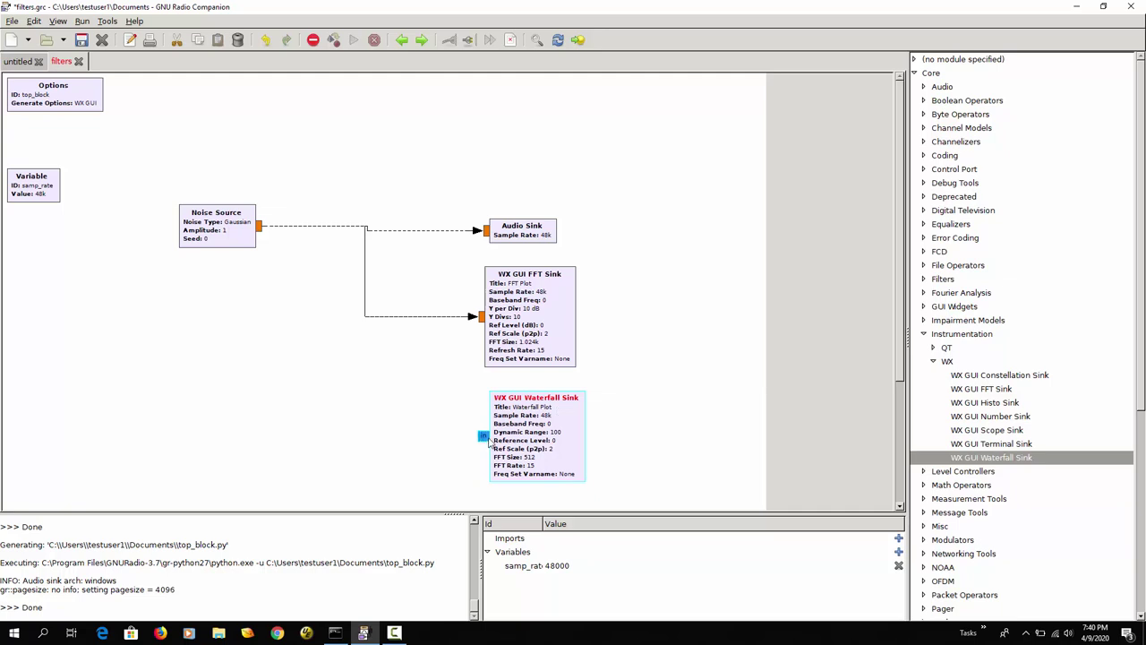
Set the Waterfall Sink input type to Float and connect the Noise Source output to it.
double_click(550, 432)
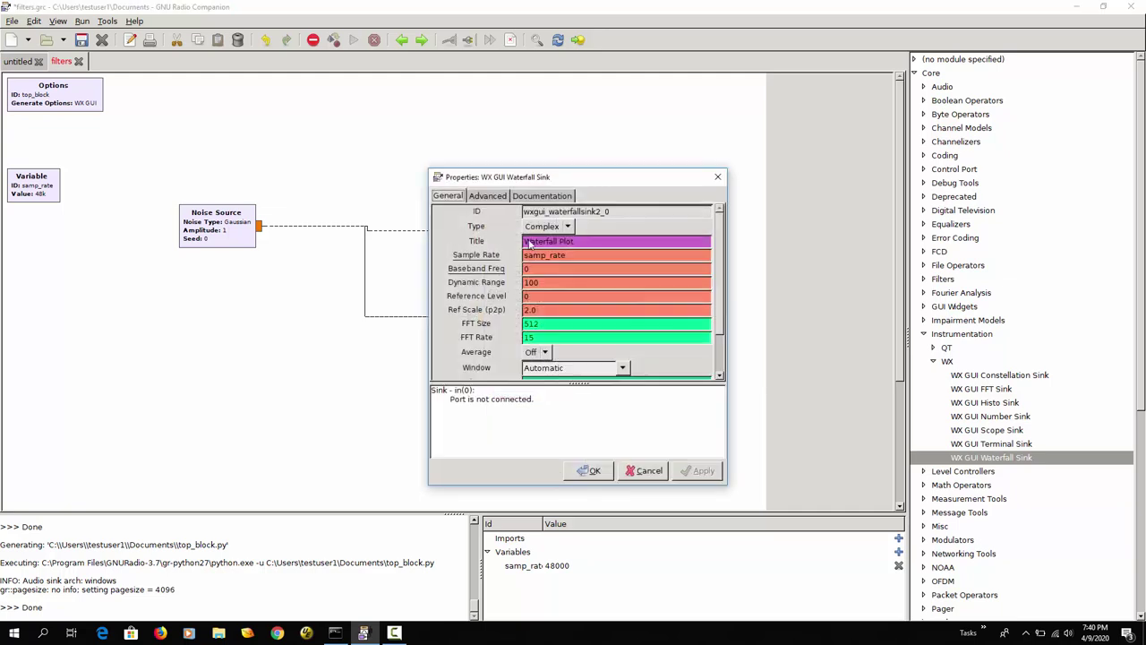
left_click(568, 226)
left_click(570, 240)
left_click(596, 471)
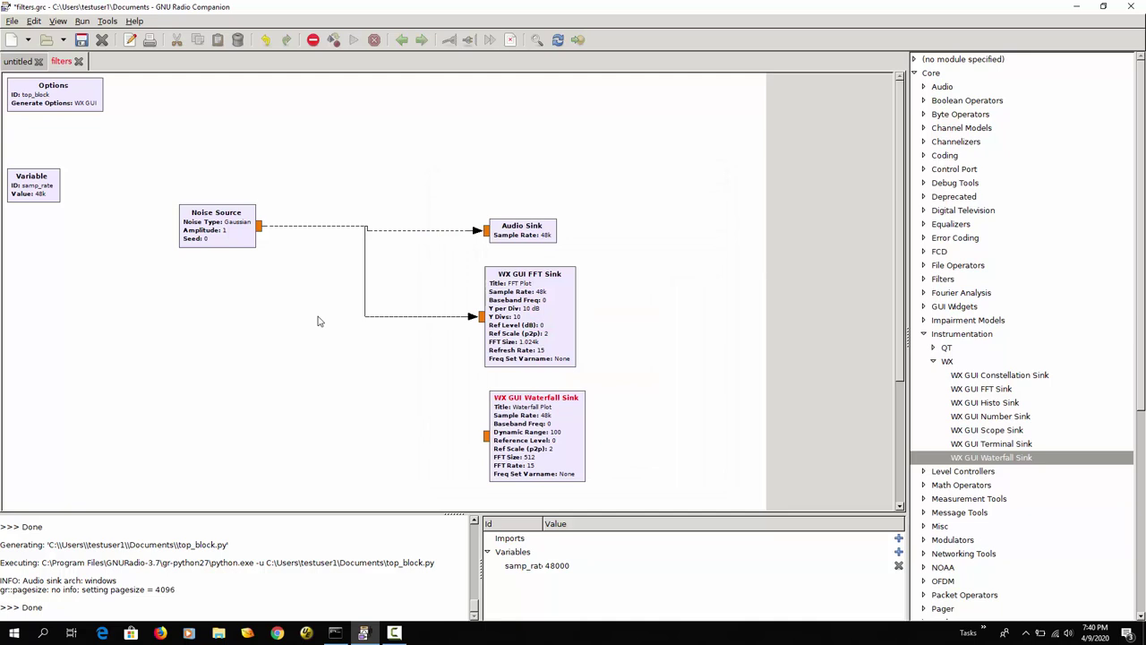
left_click(262, 227)
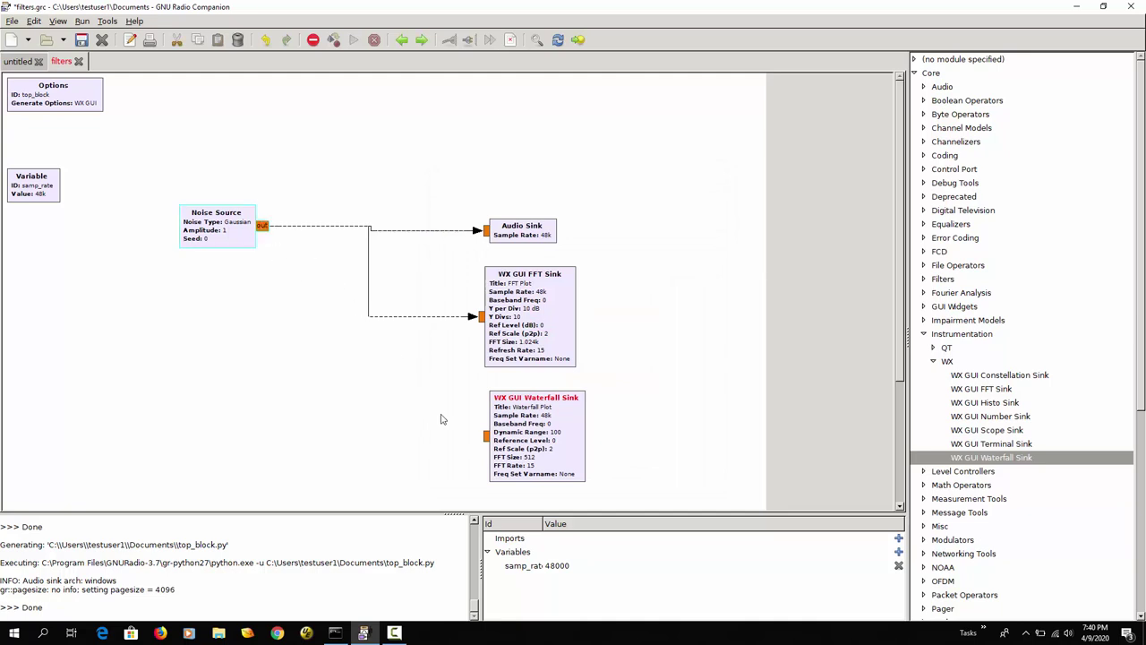
left_click(485, 439)
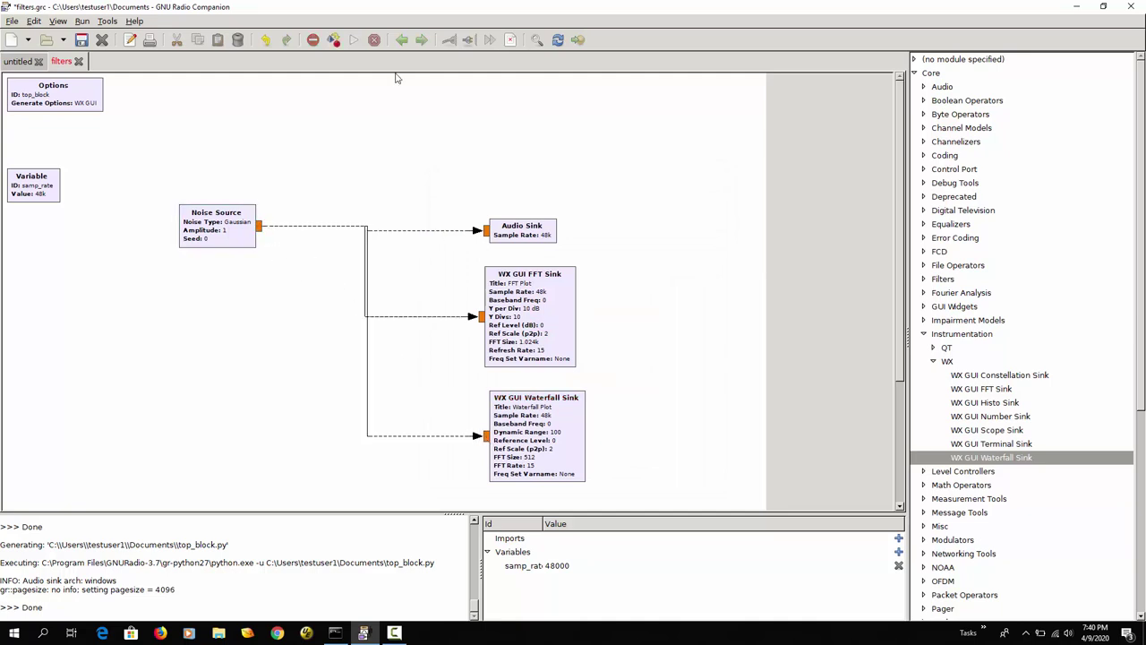
left_click(355, 43)
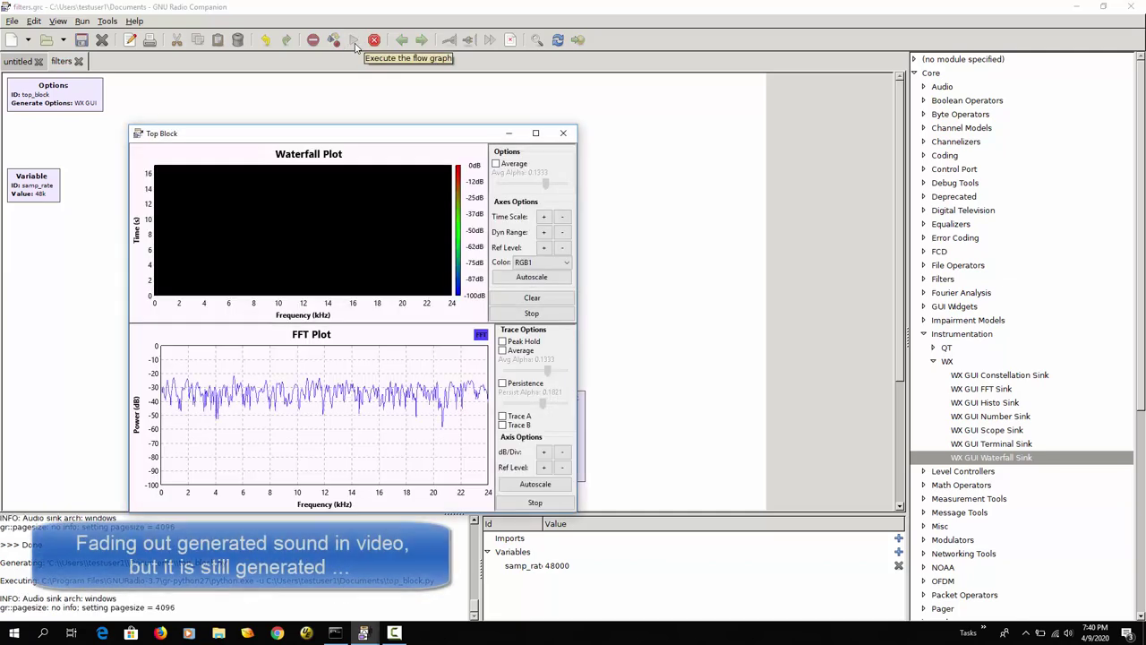
left_click_drag(309, 139, 546, 118)
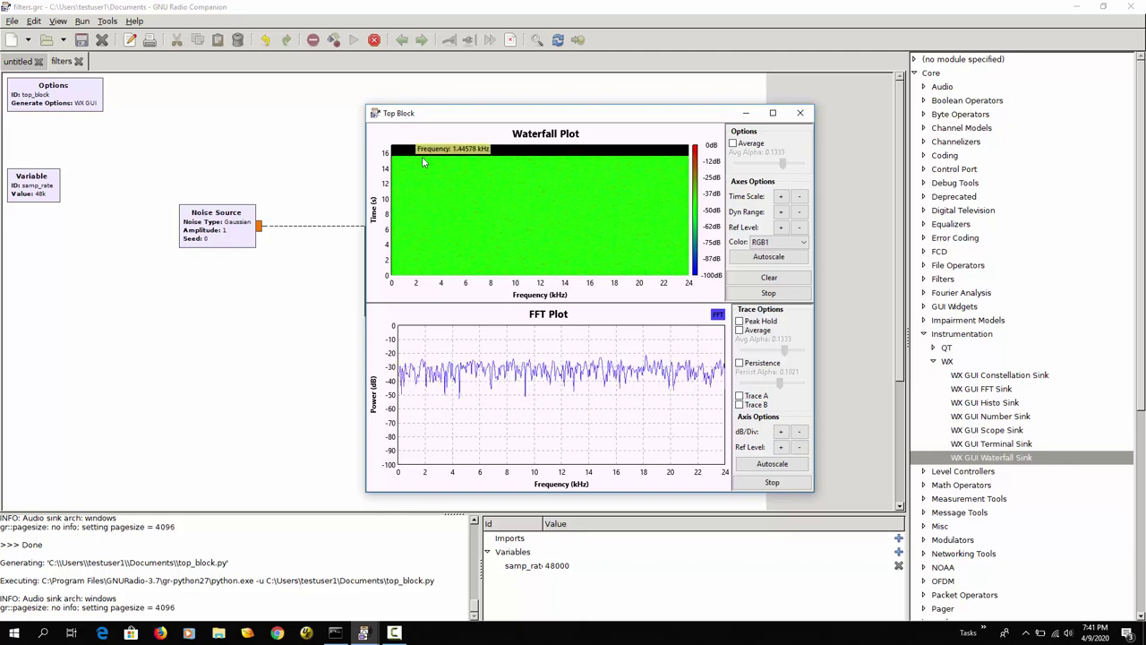
left_click(374, 42)
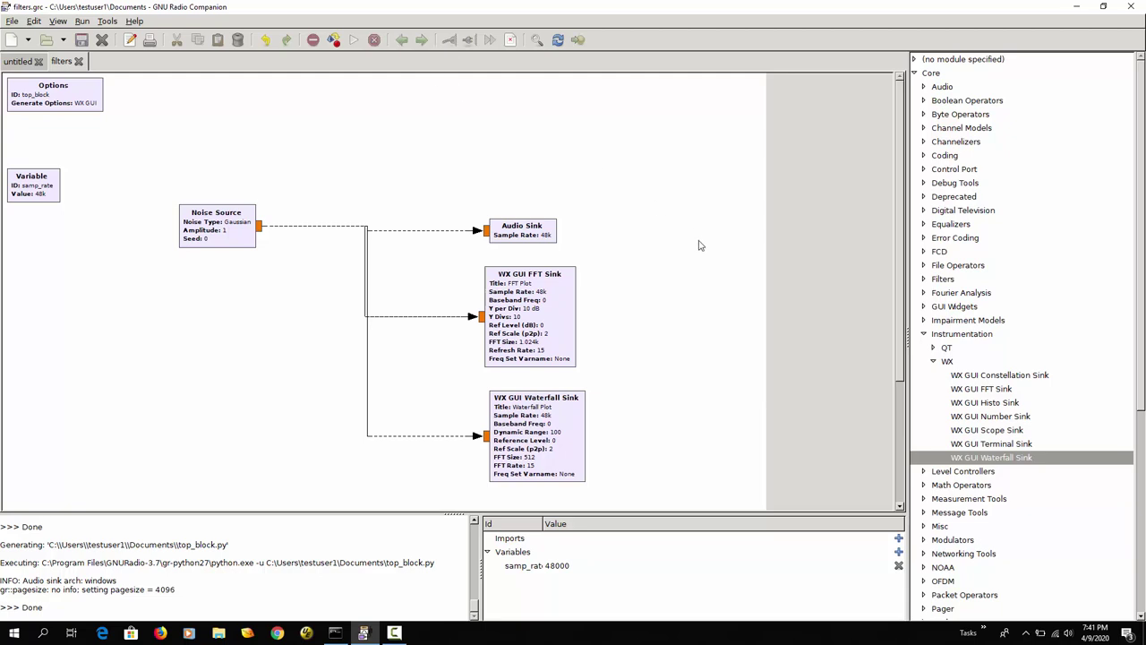
Add a Low Pass Filter block from the Filters category to the canvas.
left_click(925, 335)
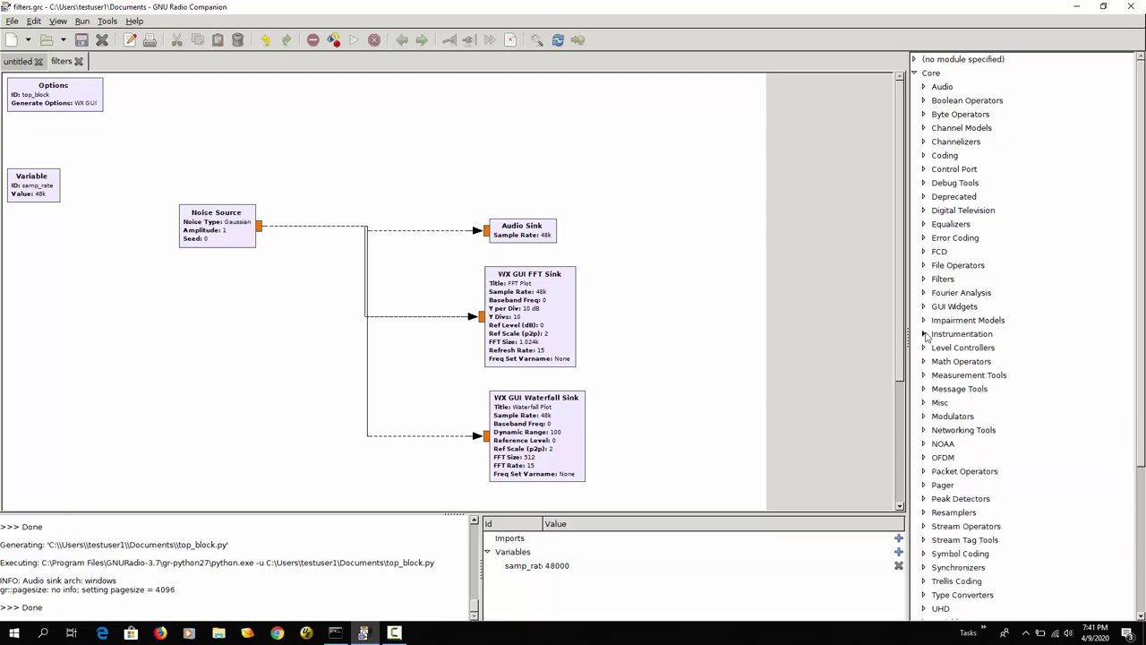
left_click(924, 279)
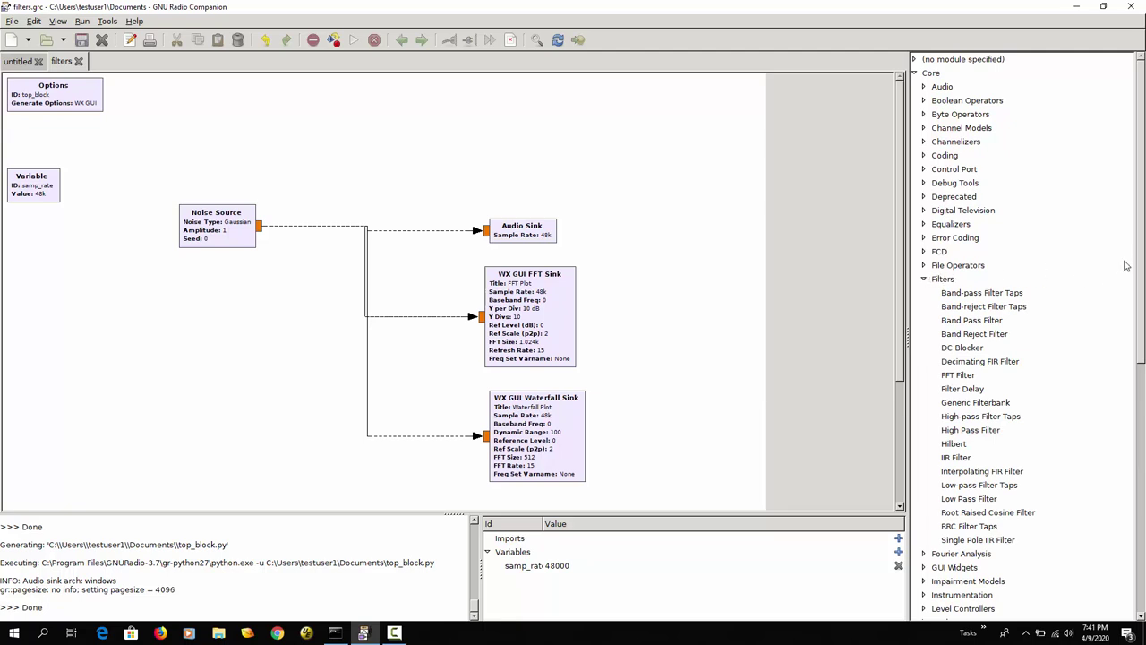
left_click_drag(1144, 237, 1143, 285)
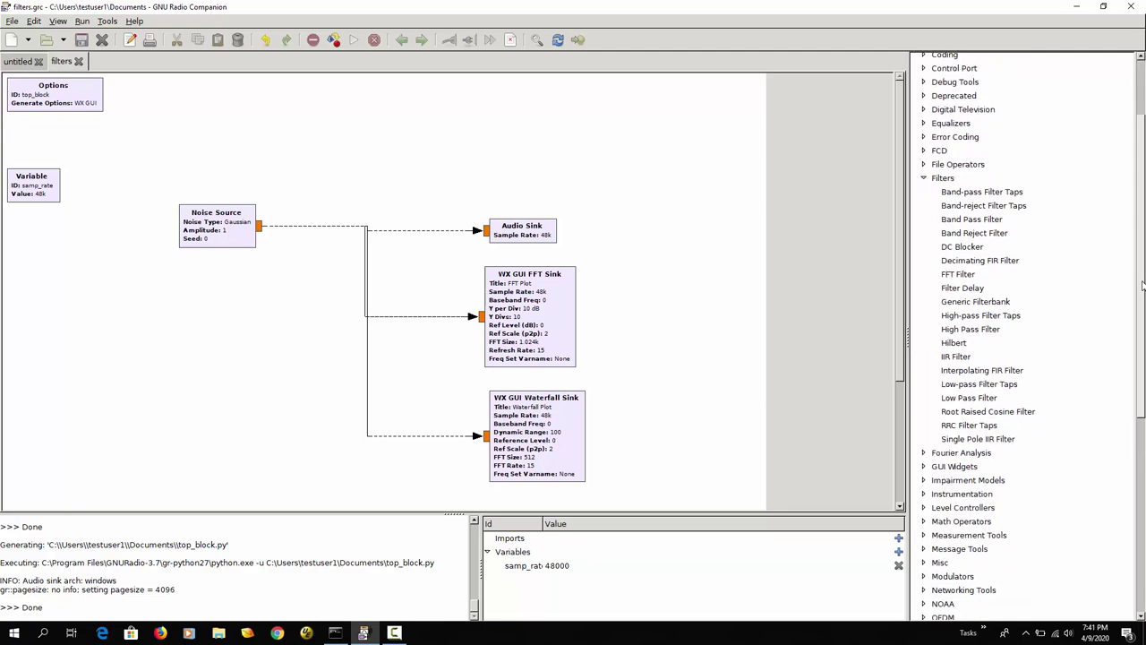
left_click(988, 402)
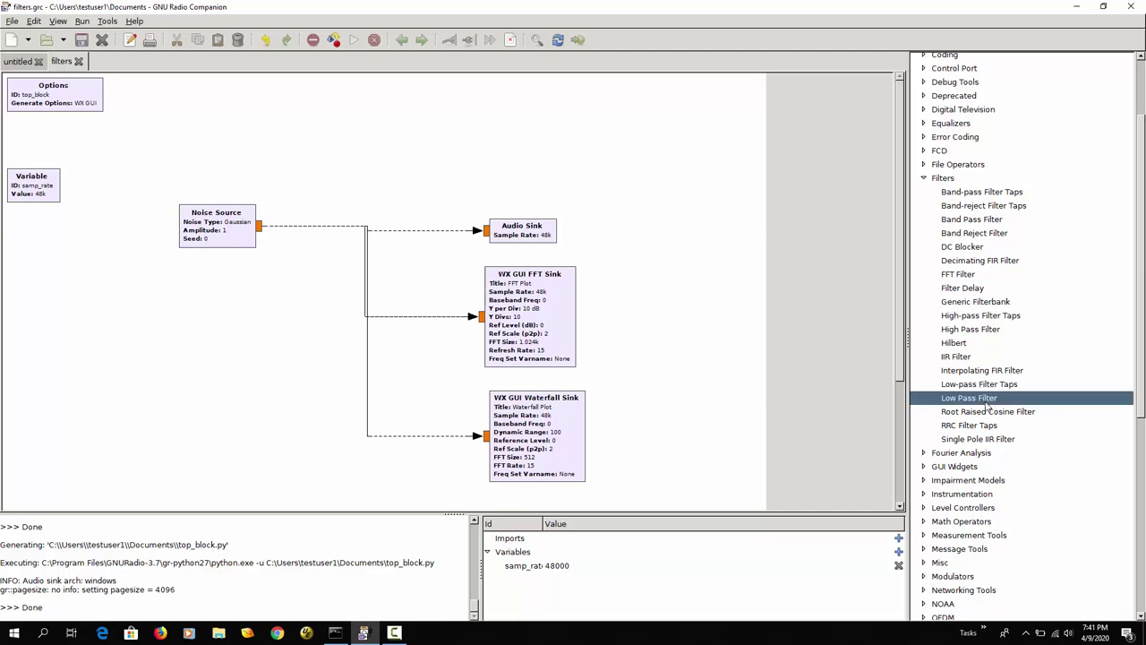
double_click(988, 403)
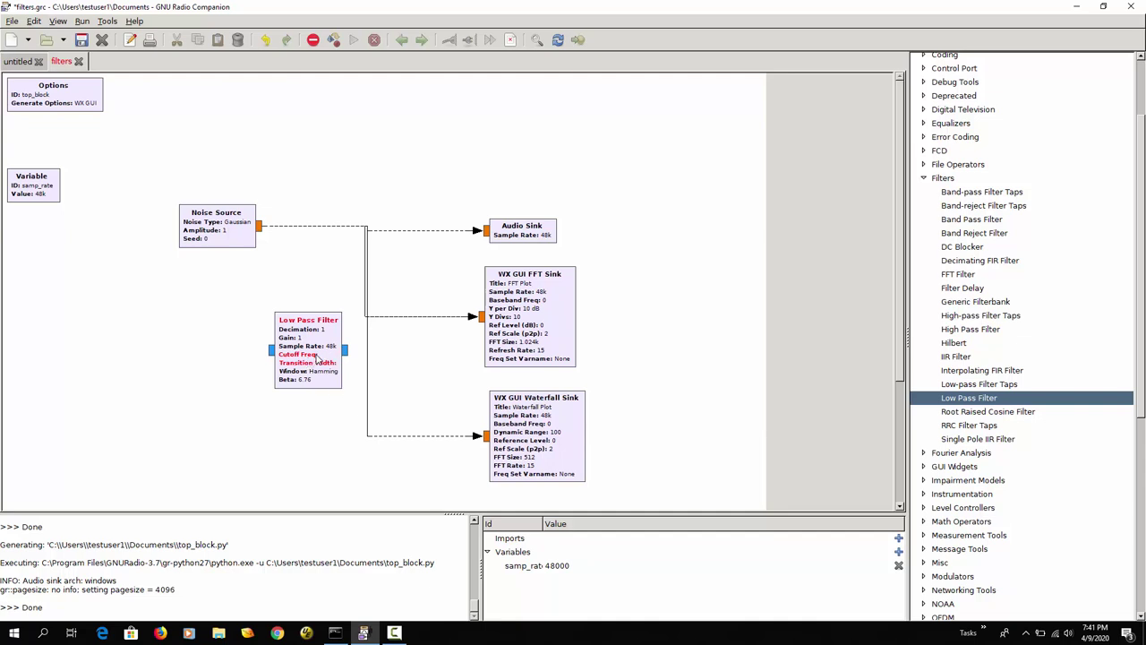
Make the Low Pass Filter Float->Float (Decimating) with 10000 cutoff and 100 transition width.
double_click(317, 357)
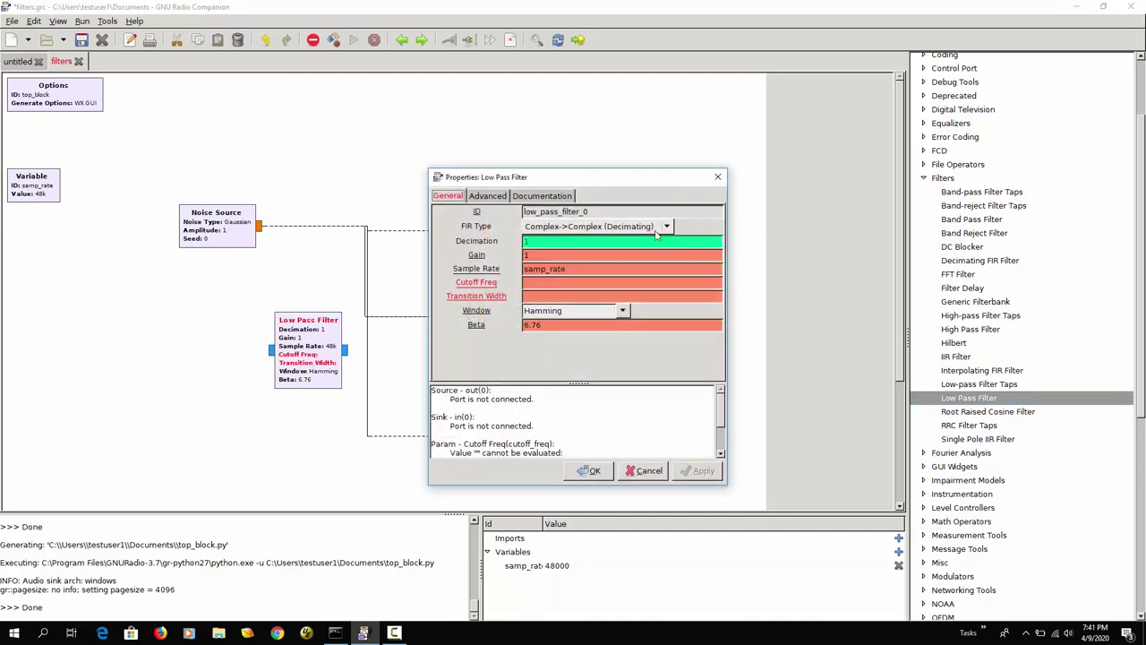
left_click(668, 226)
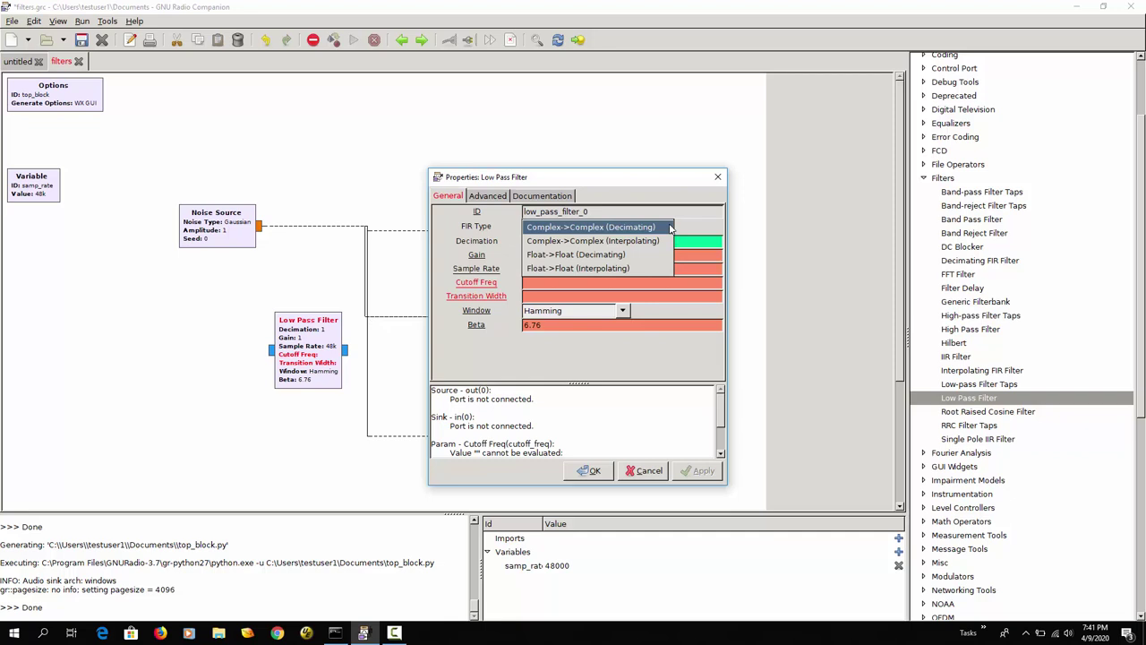
left_click(617, 255)
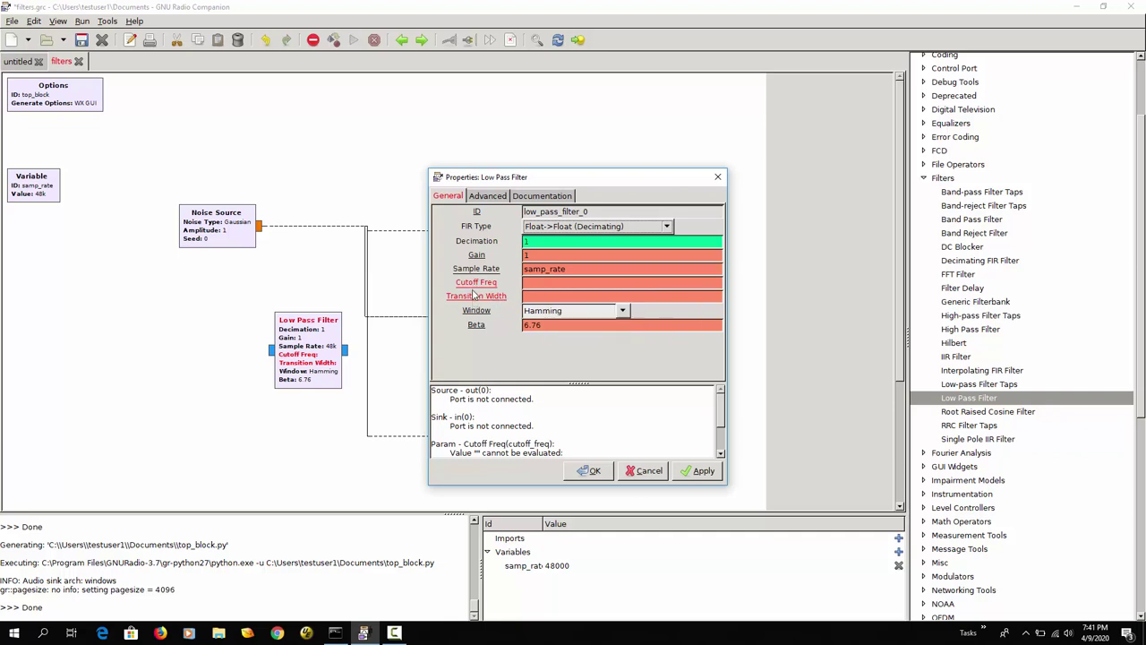
left_click(542, 283)
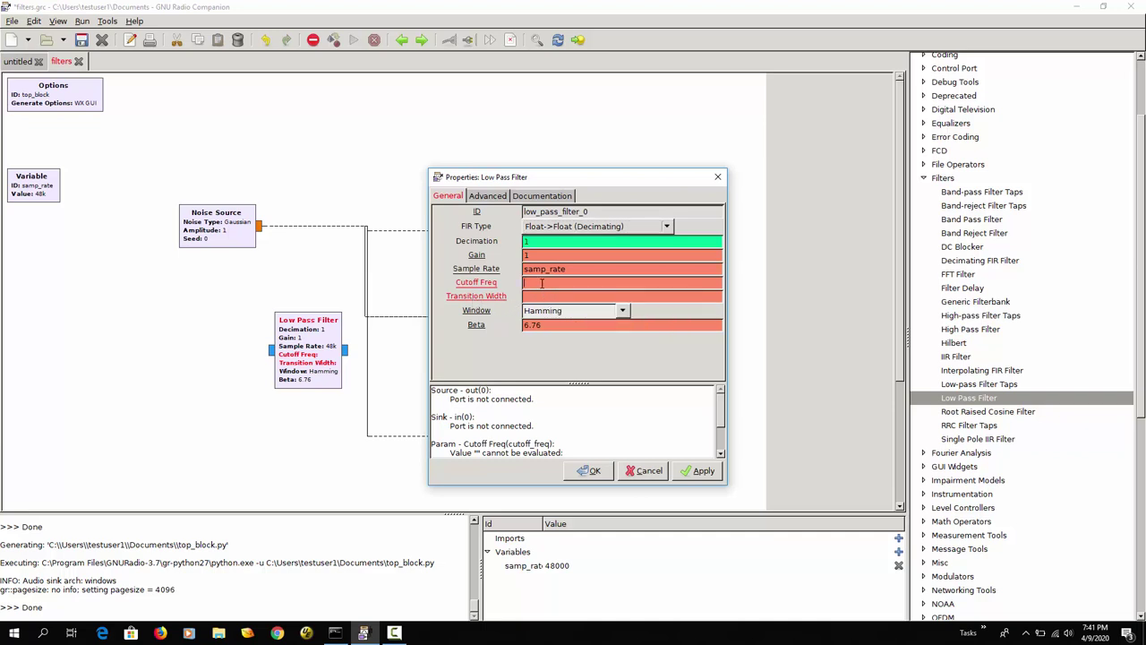
type("10")
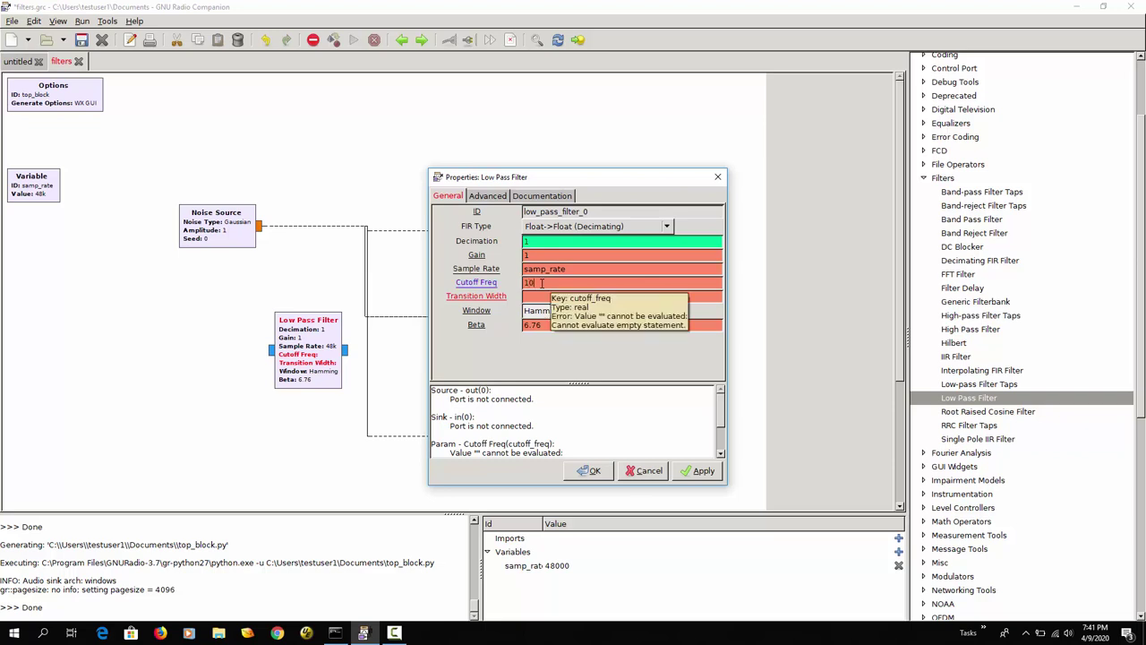
type("000")
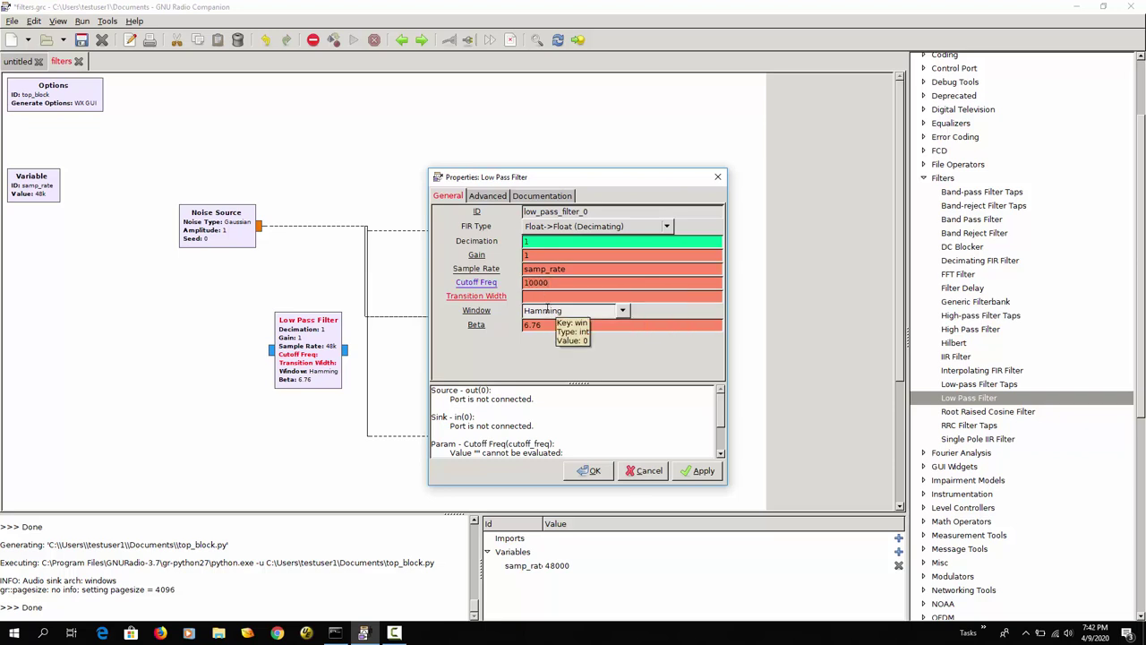
left_click(540, 297)
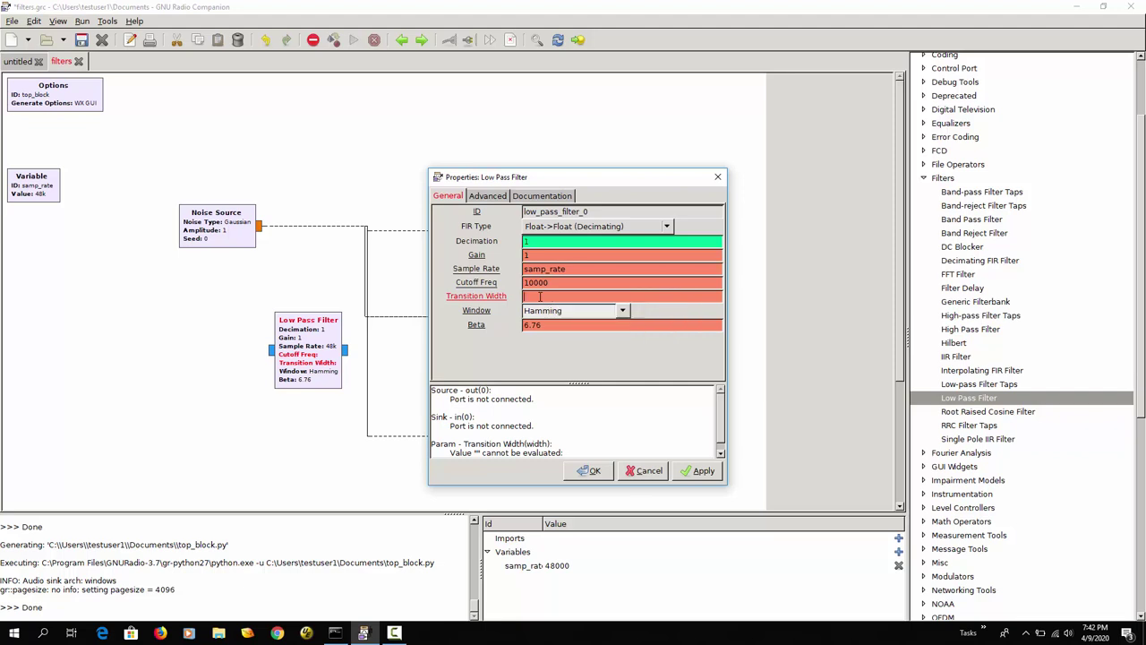
type("100")
left_click(593, 471)
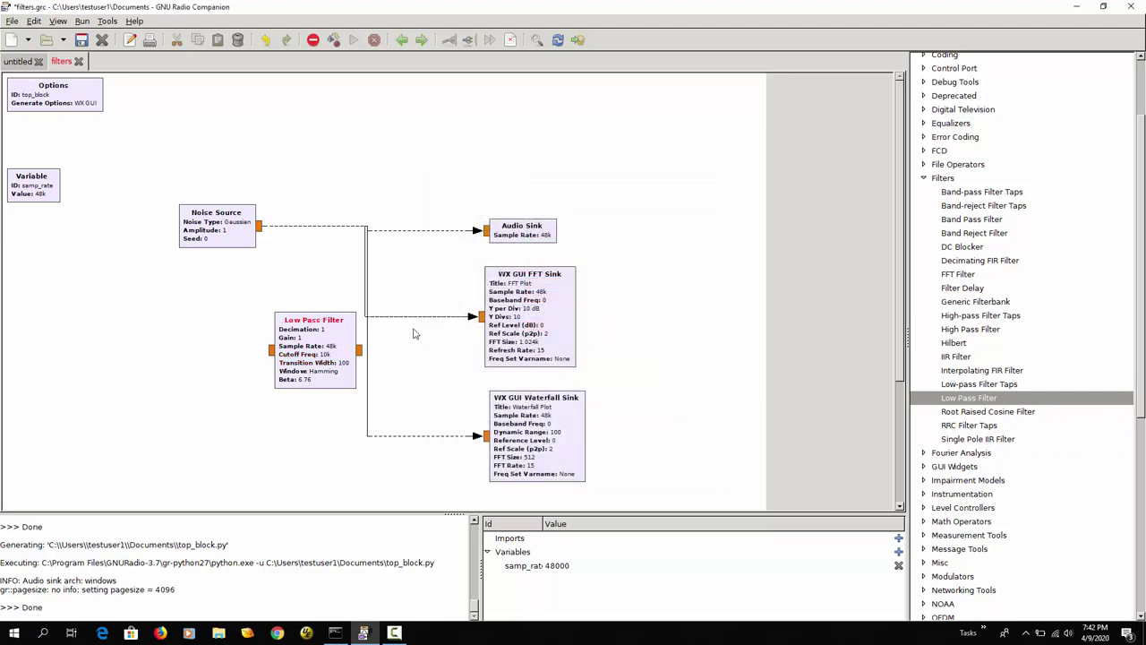
Delete the Noise Source's three sink connections and move the Low Pass Filter beside it.
left_click(407, 318)
key("Delete")
left_click(408, 233)
key("Delete")
left_click(368, 286)
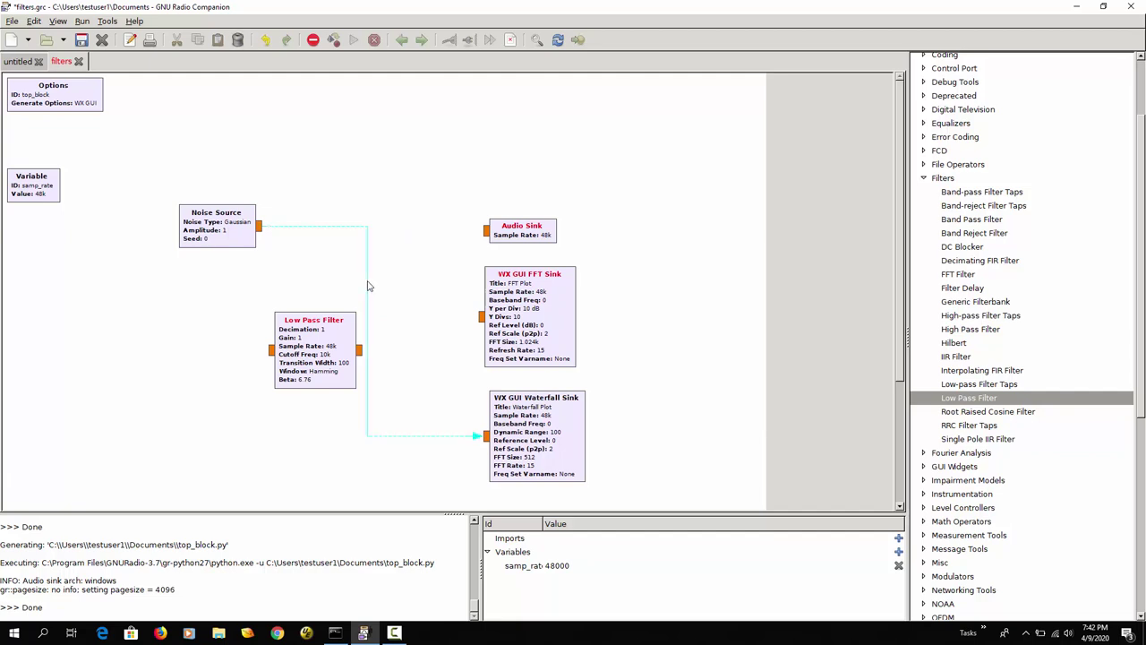
key("Delete")
left_click_drag(333, 330, 374, 204)
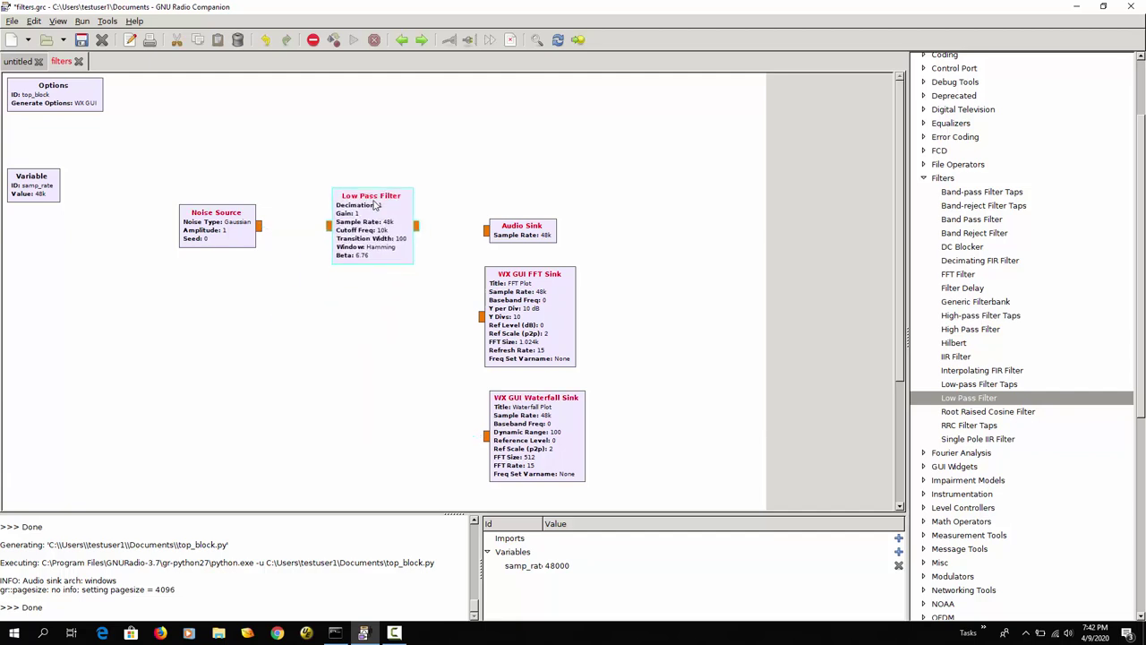
Wire Noise Source into the Low Pass Filter, and the filter into the Audio, FFT and Waterfall sinks.
left_click(262, 226)
left_click(328, 228)
left_click(420, 228)
left_click(486, 231)
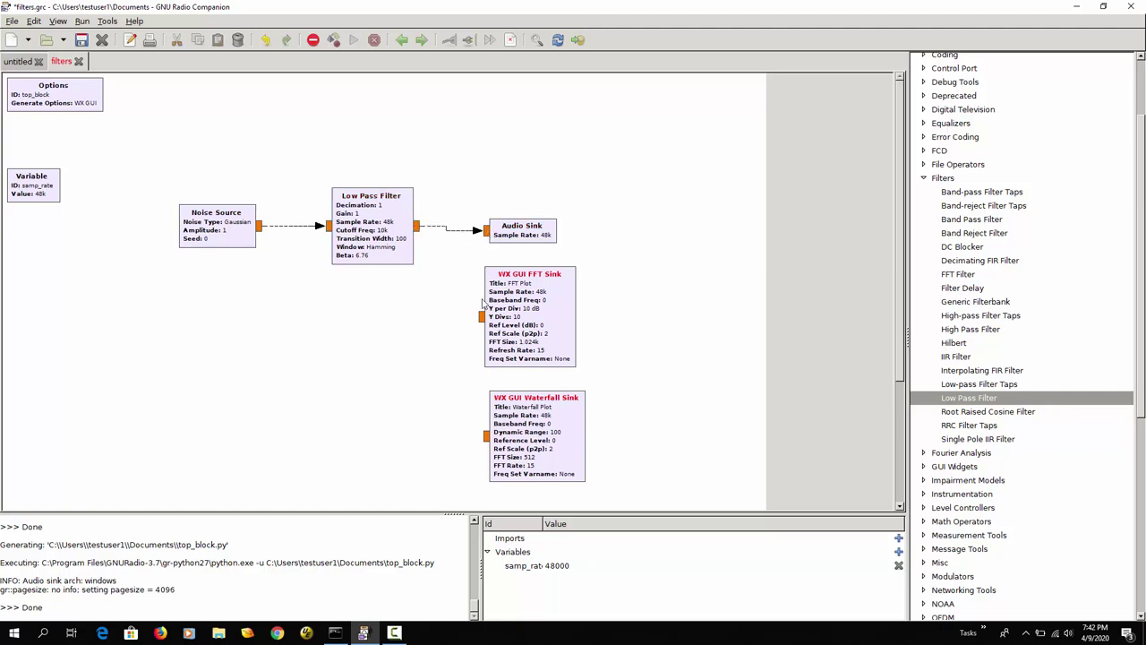
left_click(419, 228)
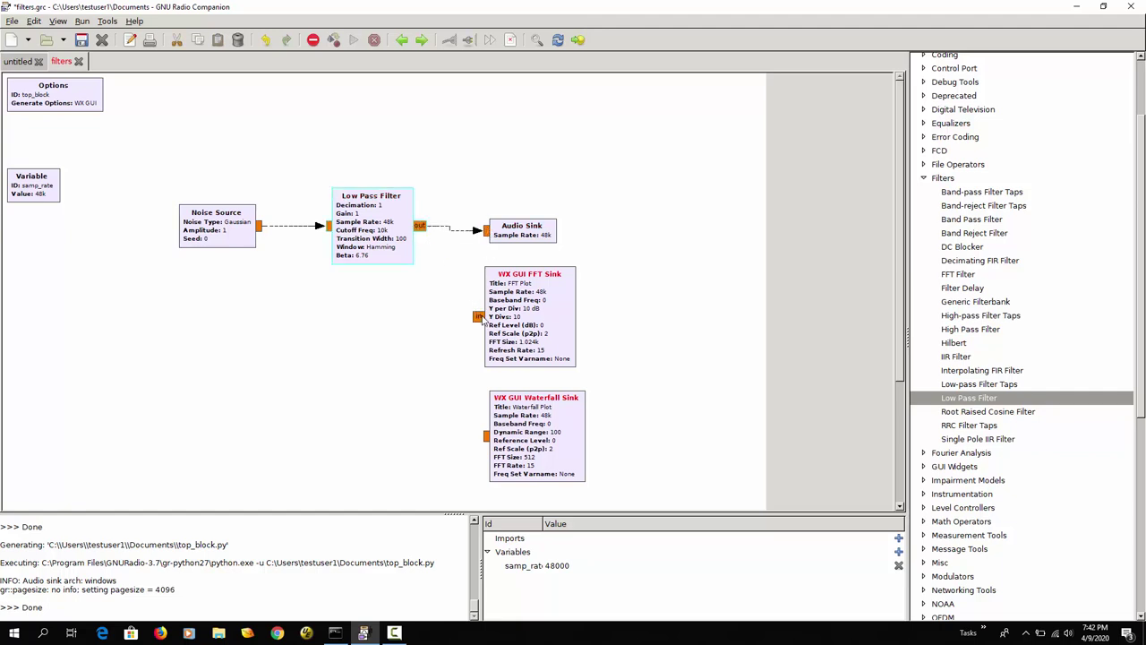
left_click(480, 318)
left_click(483, 437)
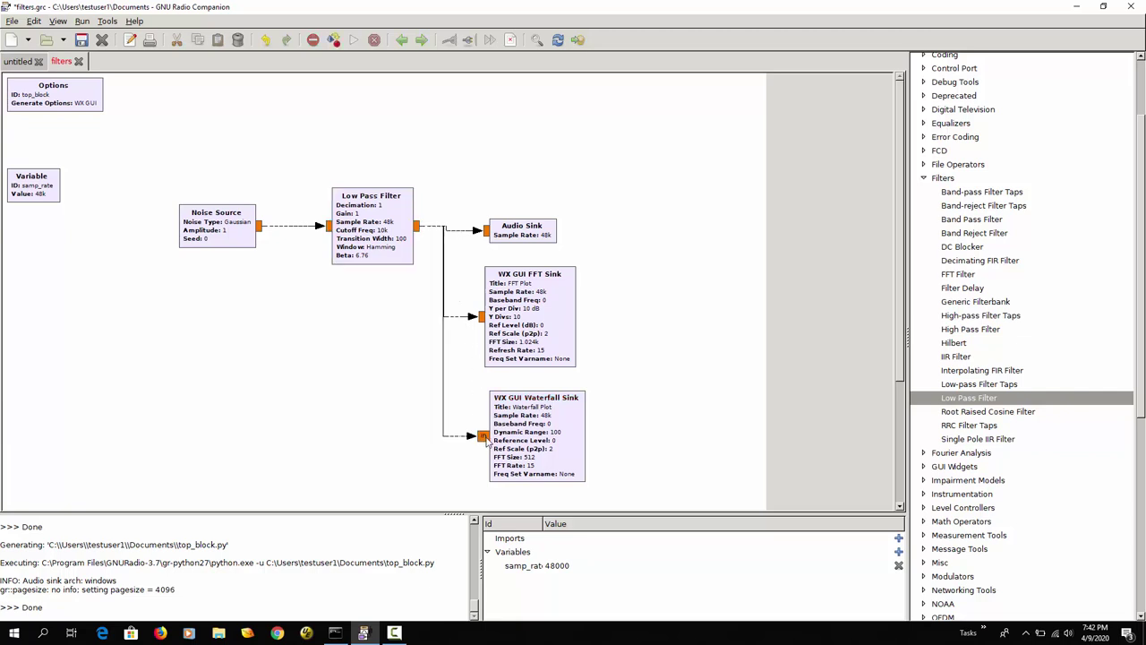
Save and run the low-pass flowgraph, check that noise cuts off above 10 kHz, then stop it.
left_click(354, 40)
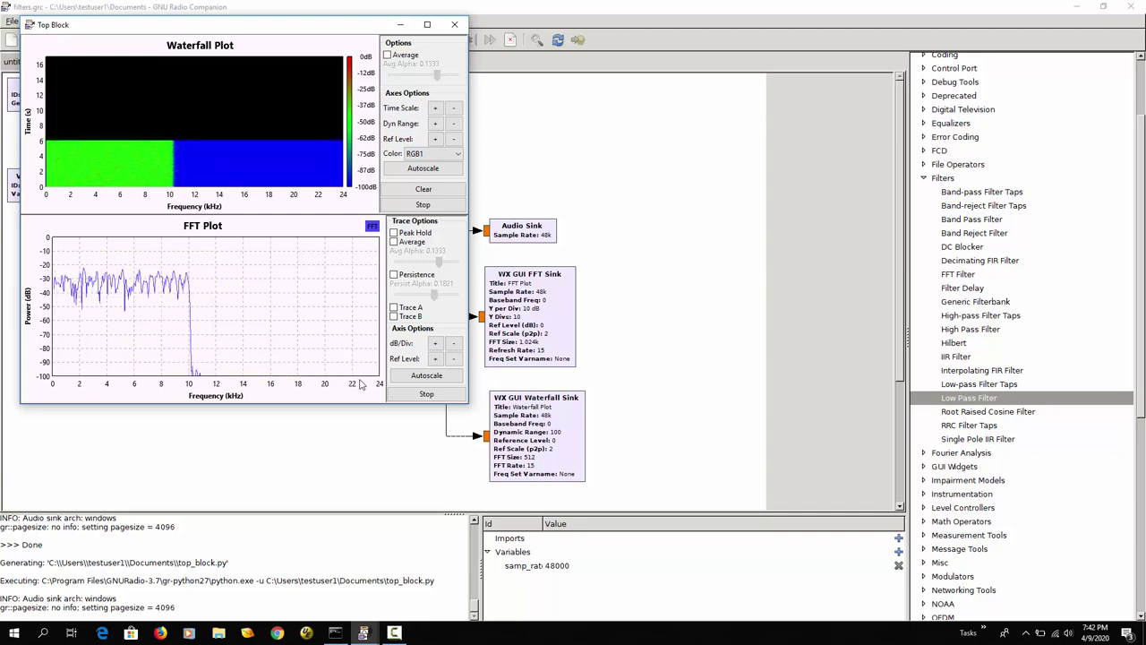
left_click_drag(204, 28, 601, 82)
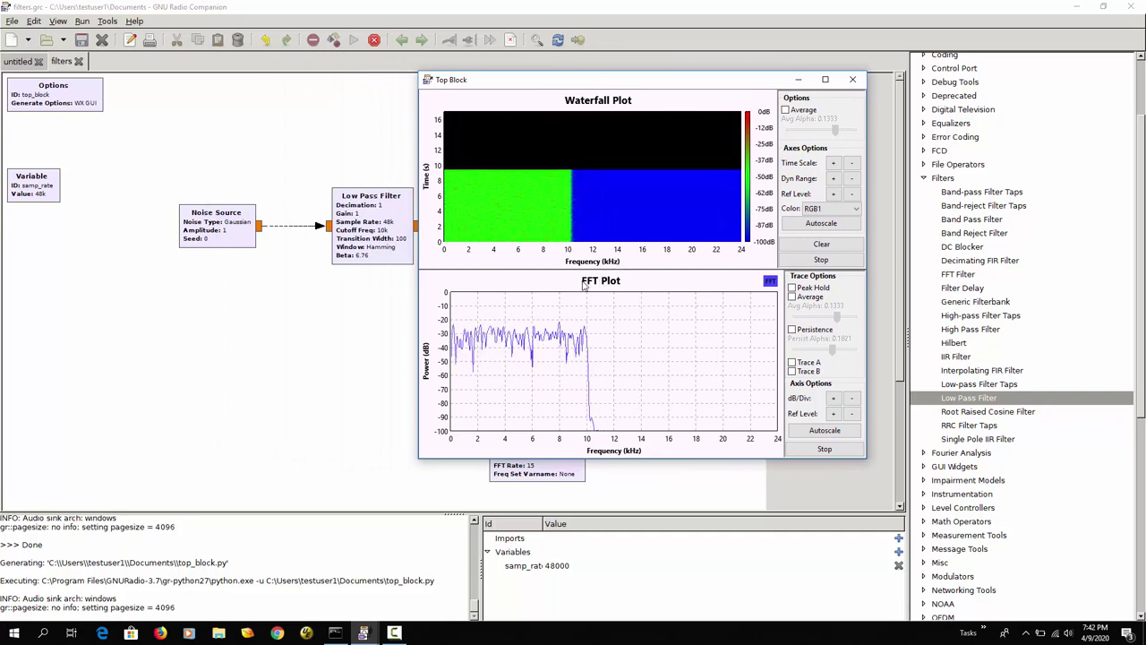
mouse_move(458, 418)
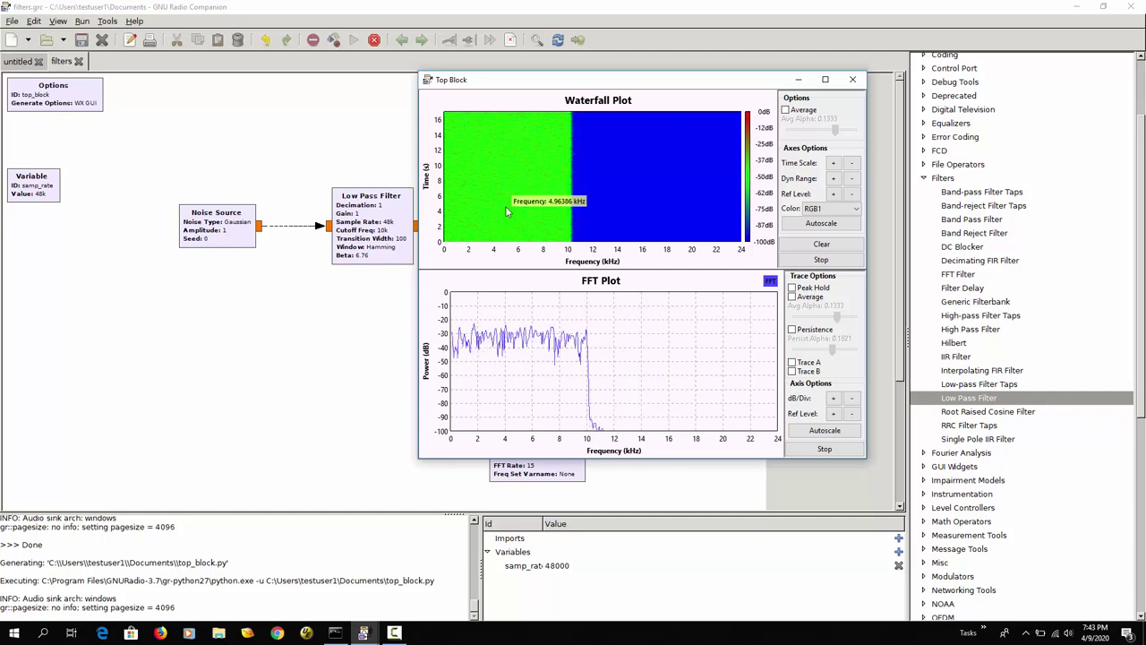
left_click(376, 42)
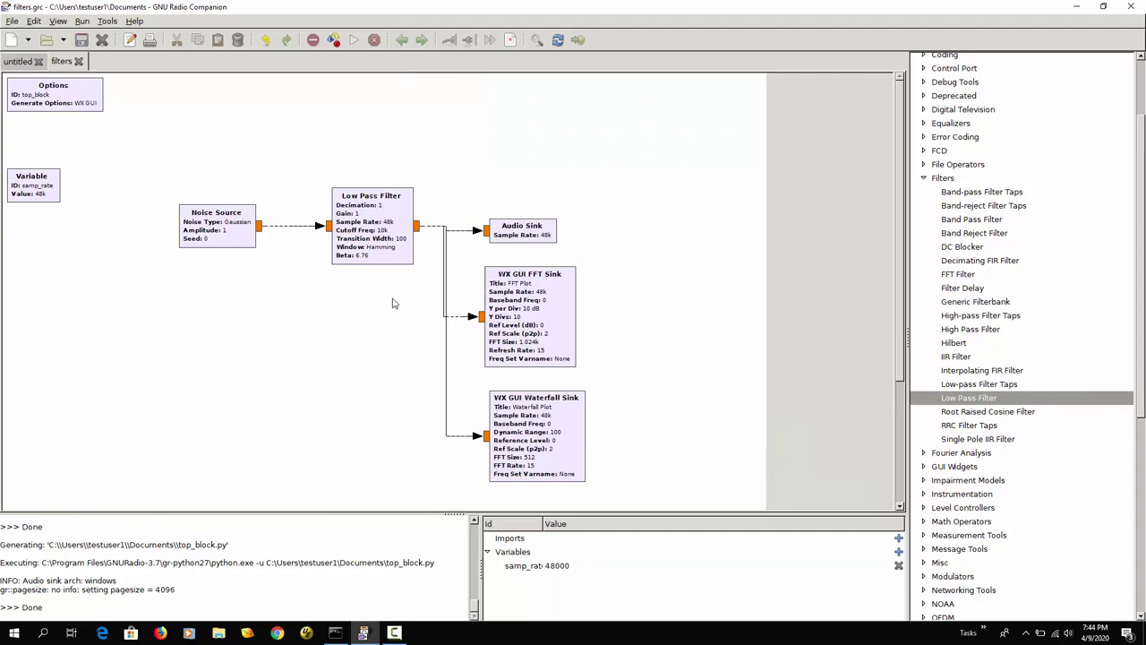
Change the Low Pass Filter's transition width from 100 to 5000.
double_click(383, 240)
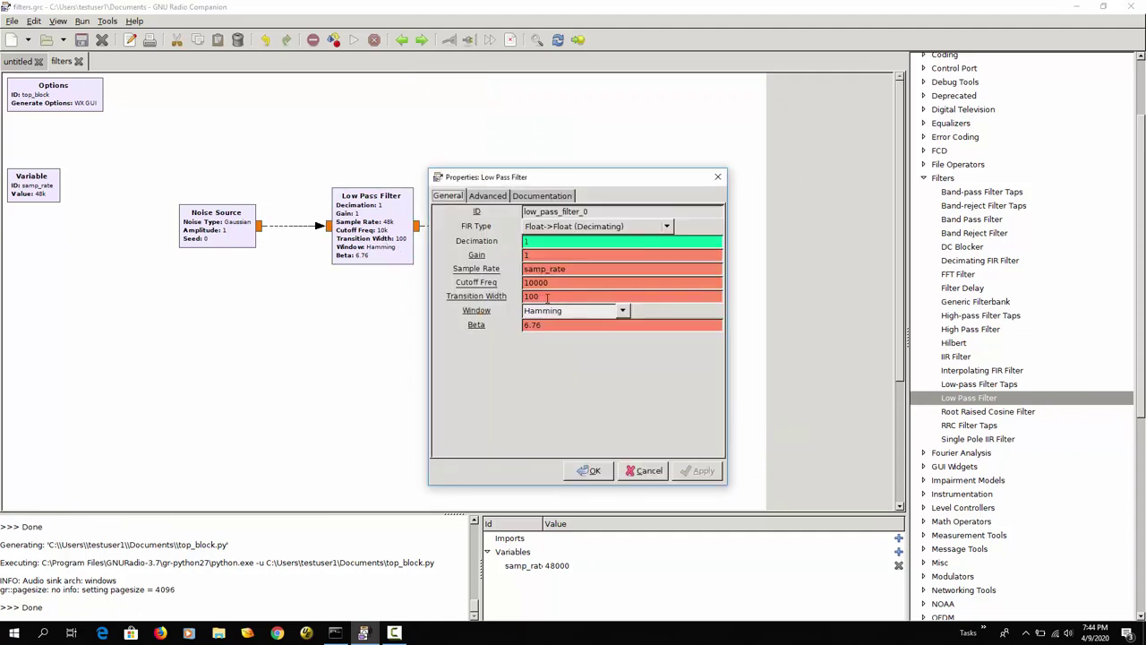
double_click(548, 296)
type("5000")
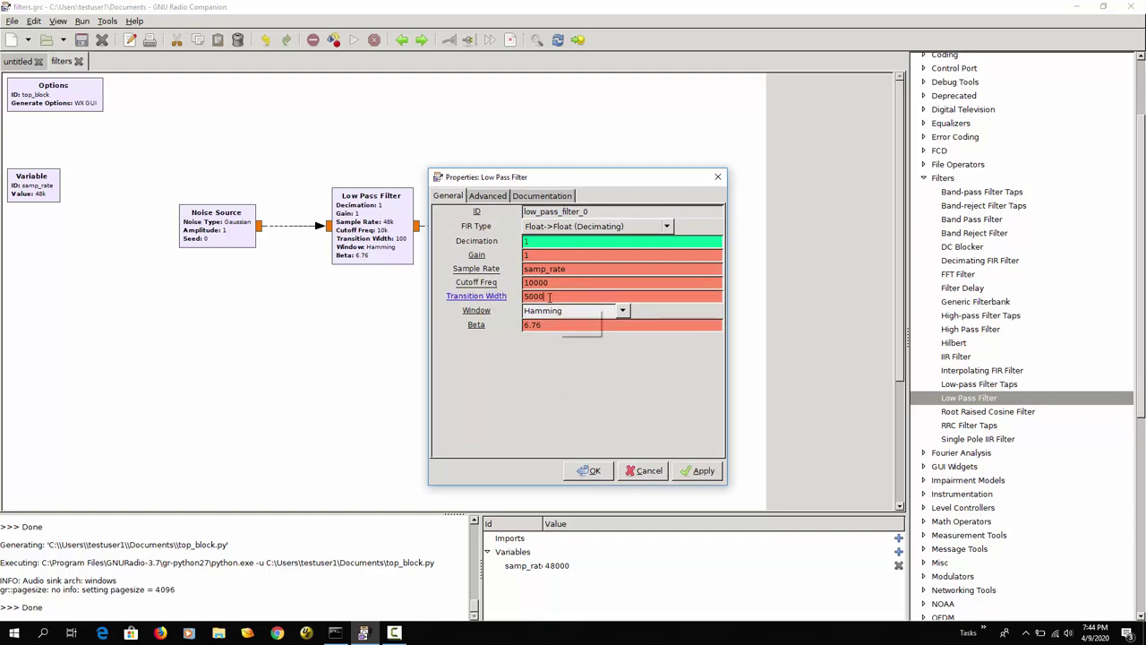
left_click(595, 472)
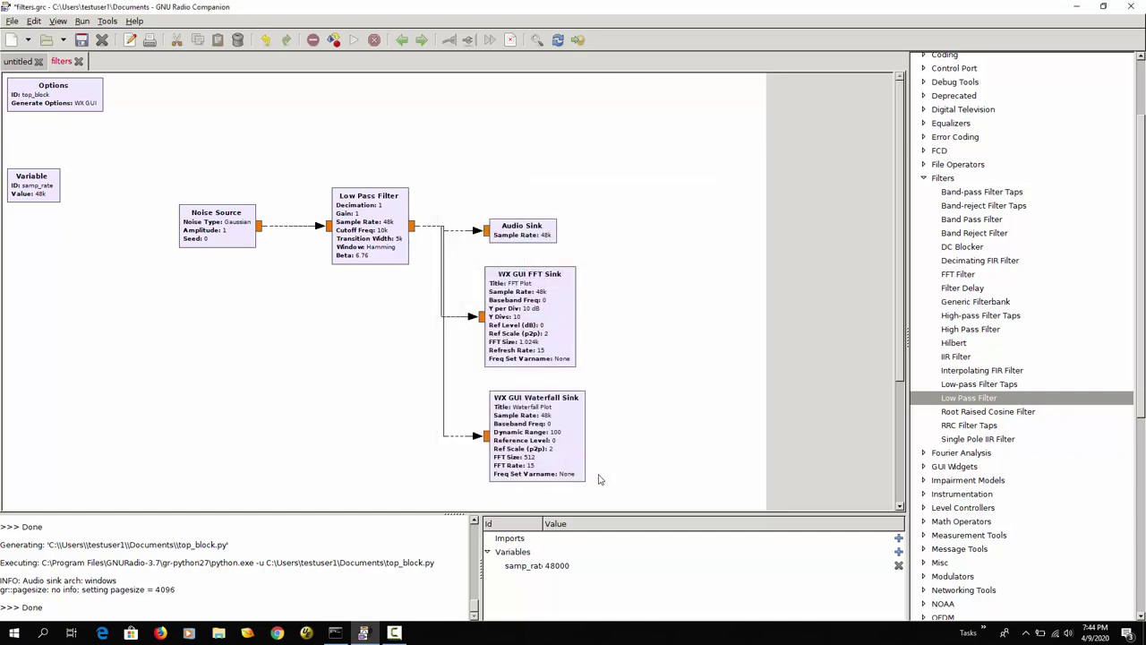
Run the 5k-transition flowgraph, view the gradual 10–14 kHz roll-off, then stop it.
left_click(349, 42)
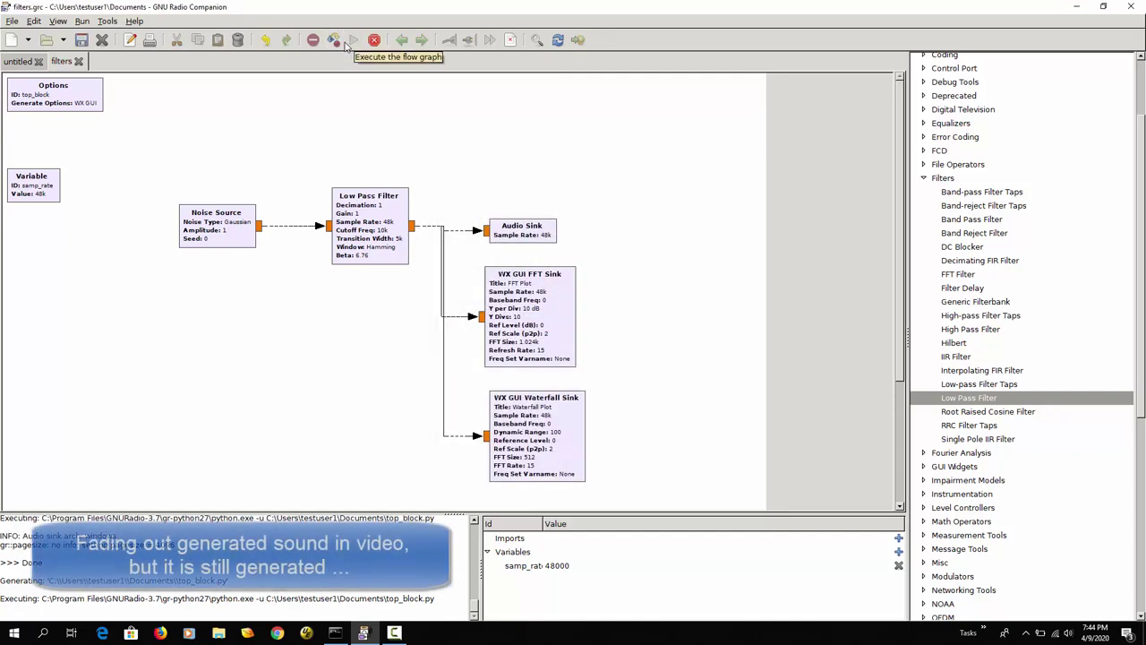
mouse_move(296, 291)
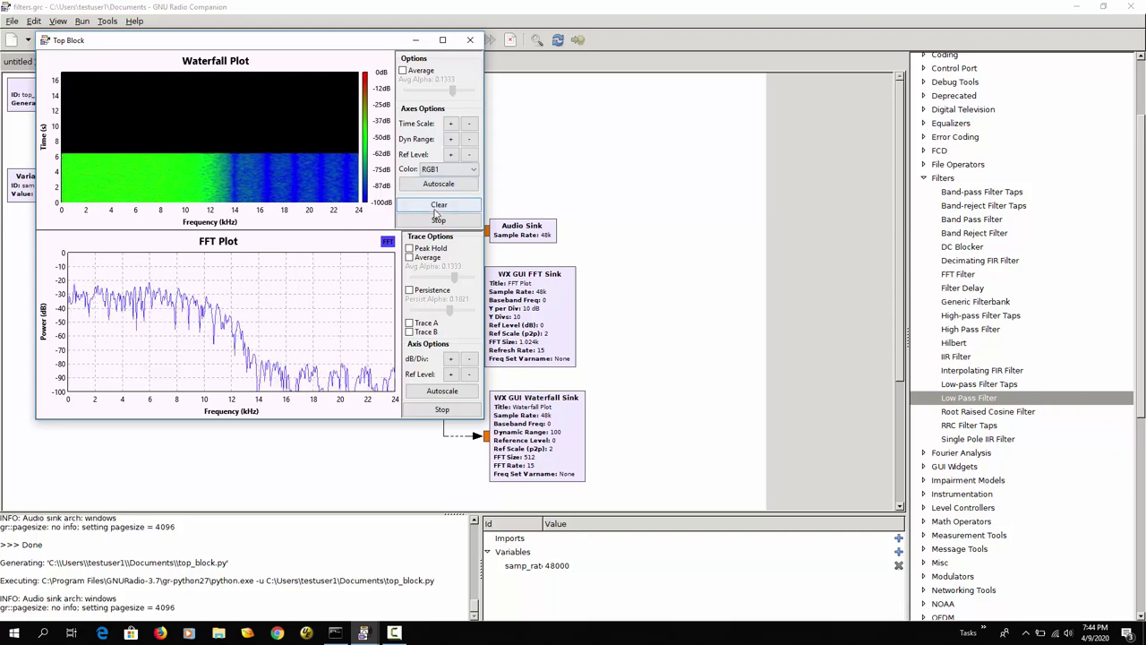
left_click_drag(332, 40, 440, 111)
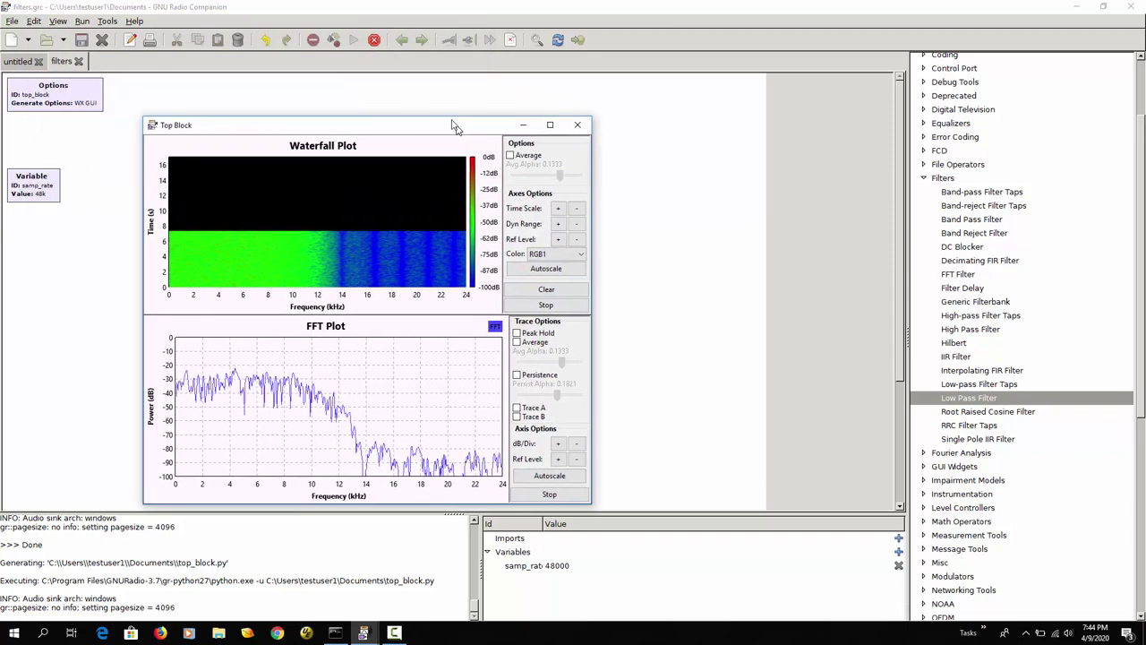
left_click(374, 40)
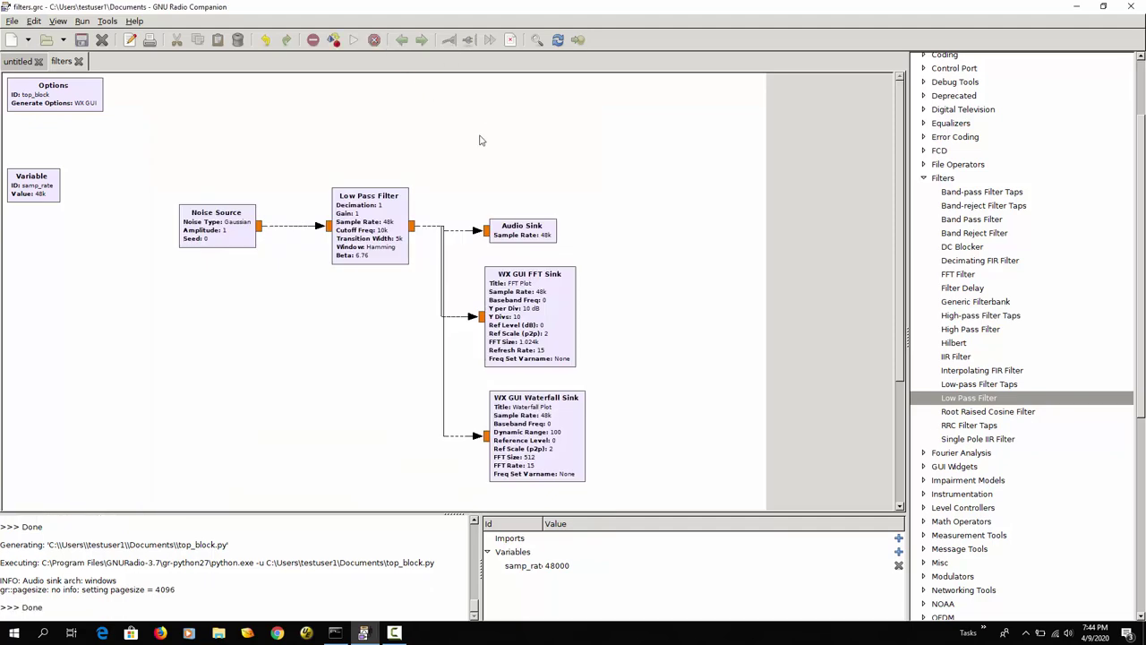
Replace the Low Pass Filter with a High Pass Filter block placed level with Audio Sink.
left_click(380, 207)
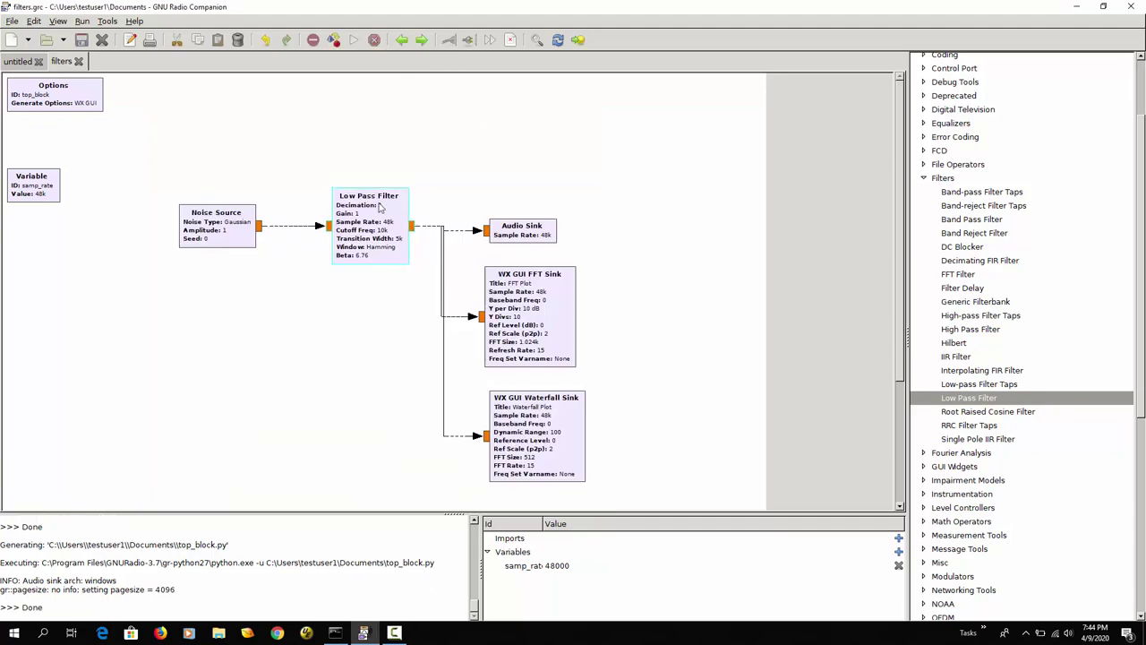
key("Delete")
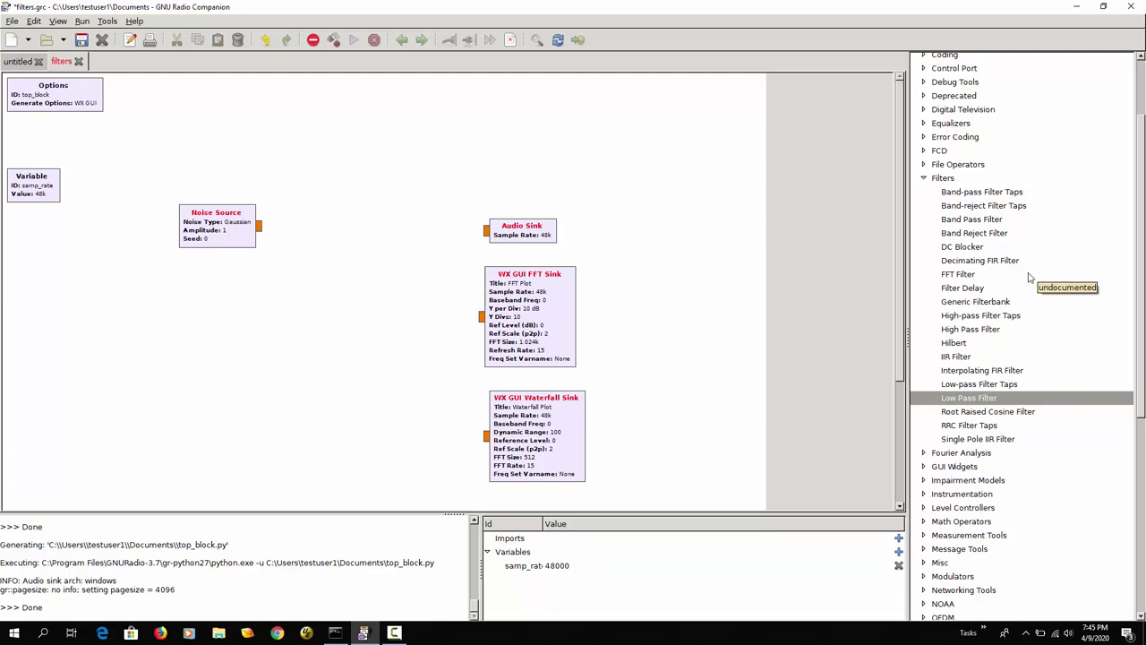
double_click(974, 329)
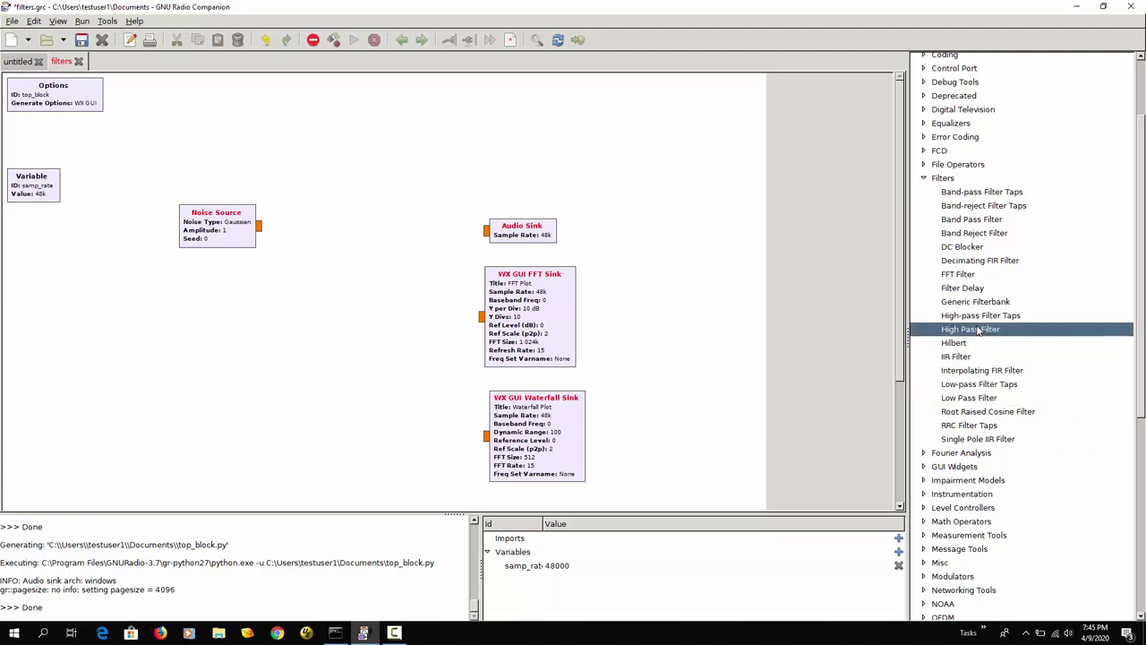
left_click_drag(346, 351, 346, 246)
Set the High Pass Filter to Float->Float (Decimating), cutoff 10000, transition width 100.
double_click(367, 215)
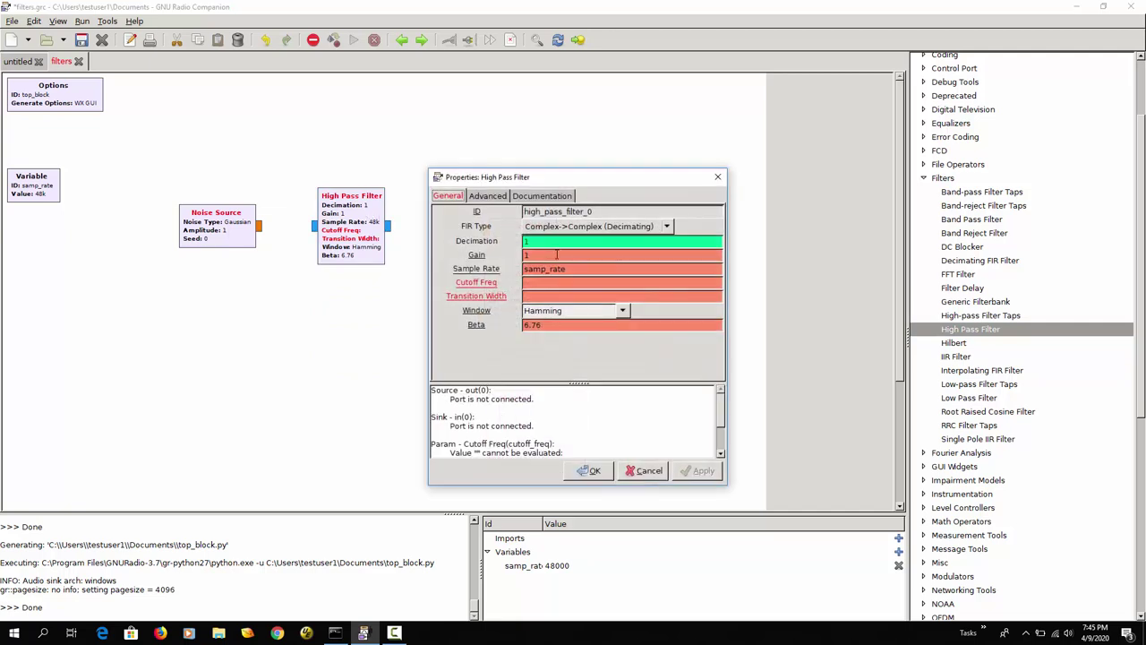
left_click(565, 227)
left_click(558, 254)
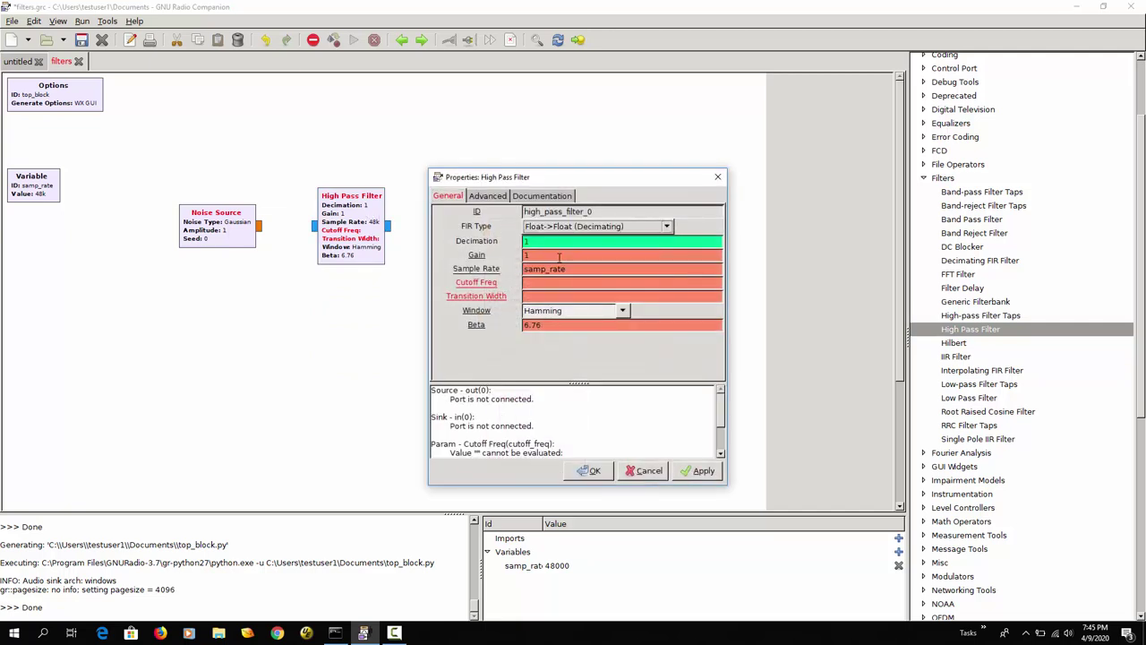
left_click(547, 282)
type("10000")
key("Tab")
type("100")
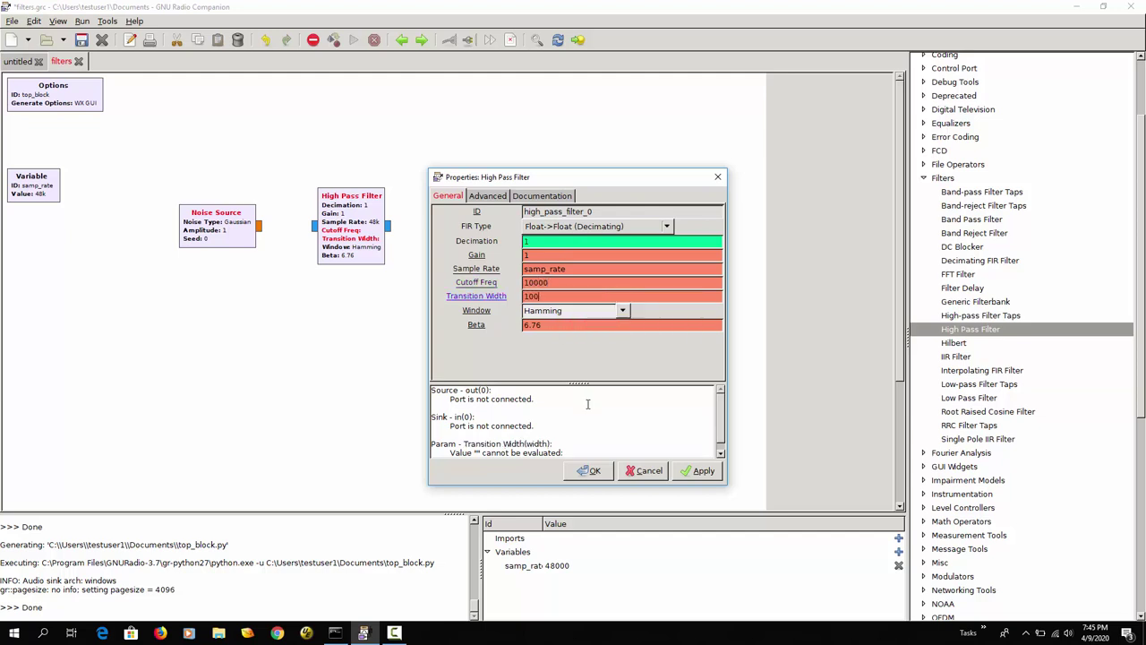
left_click(582, 470)
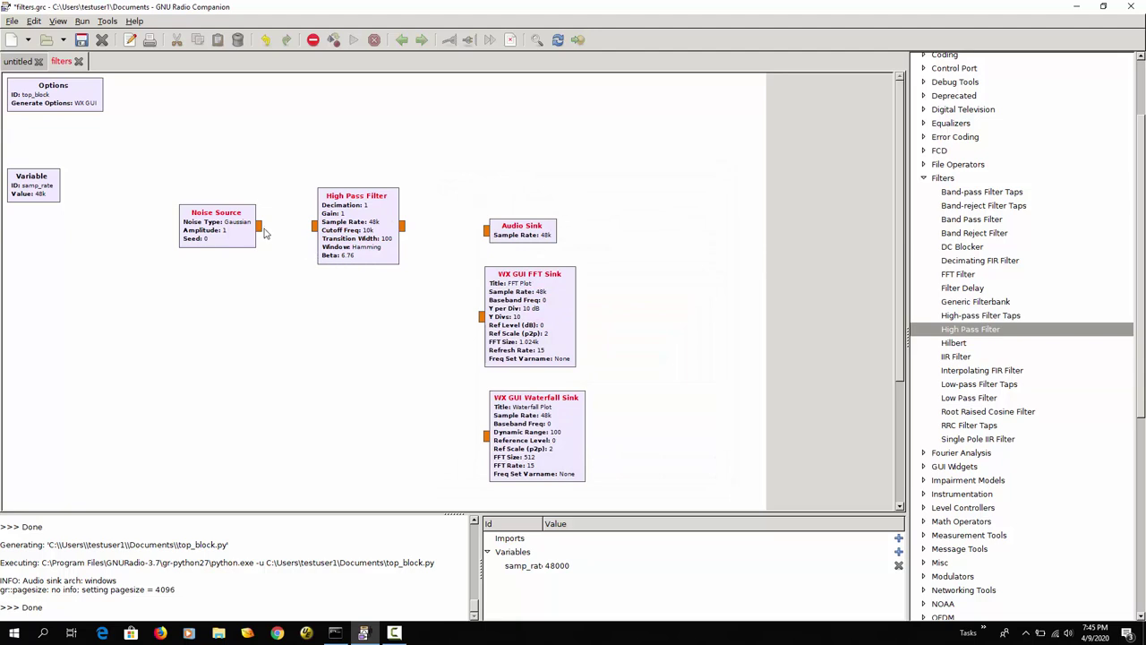
Wire Noise Source into the High Pass Filter and its output to Audio, FFT and Waterfall sinks, then run.
left_click(261, 227)
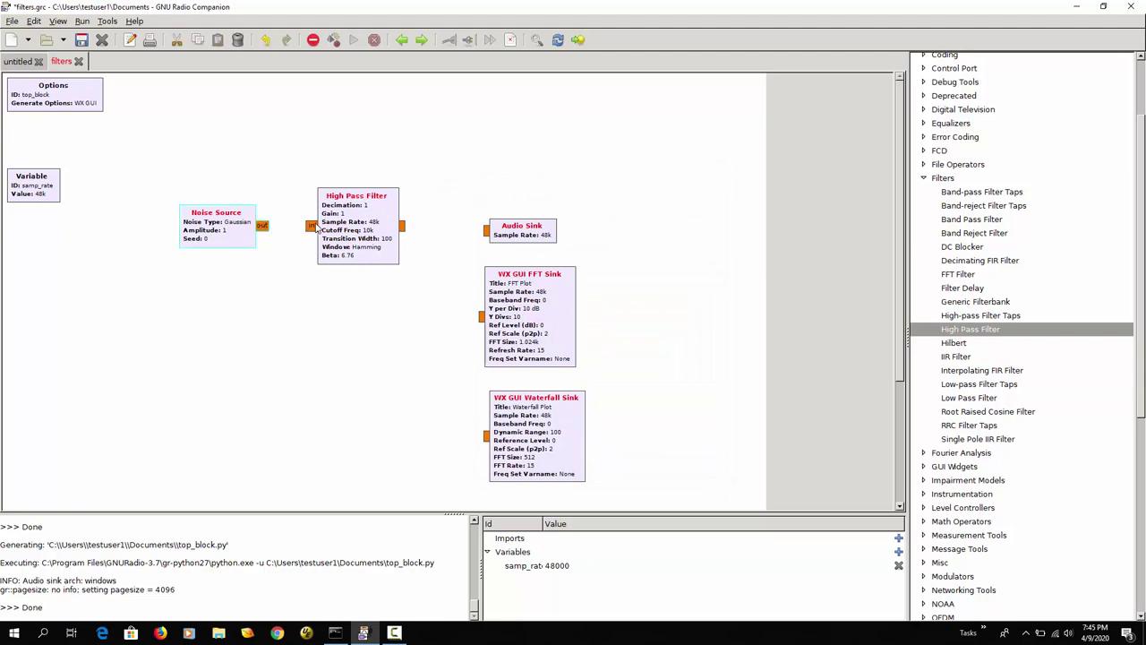
left_click(314, 227)
left_click(406, 226)
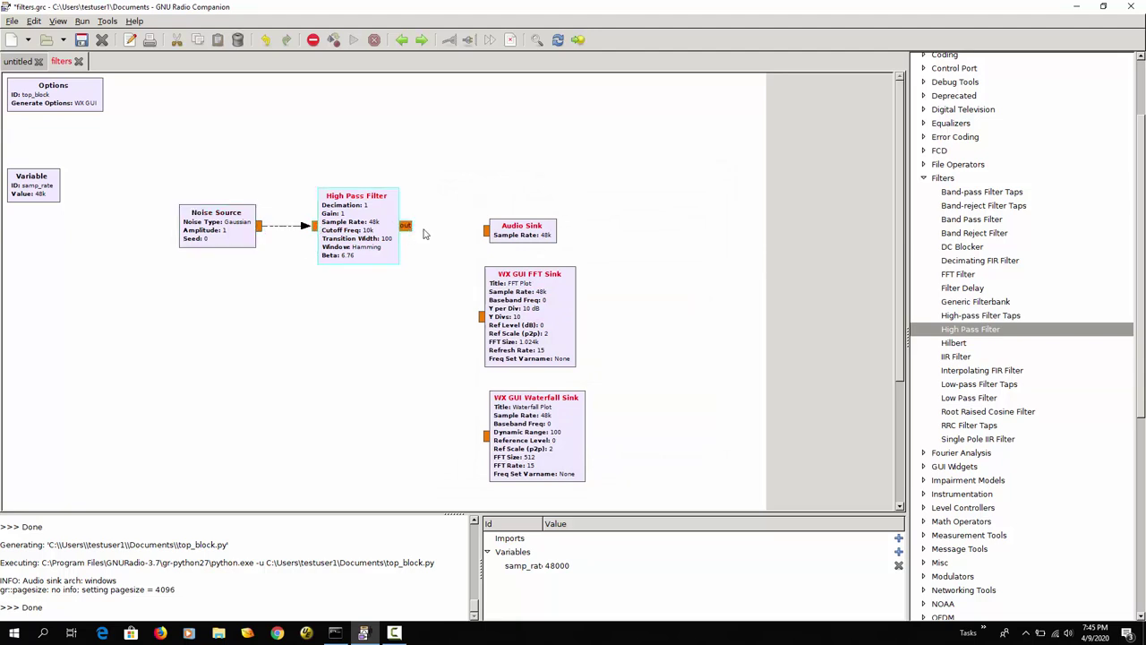
left_click(487, 231)
left_click(481, 316)
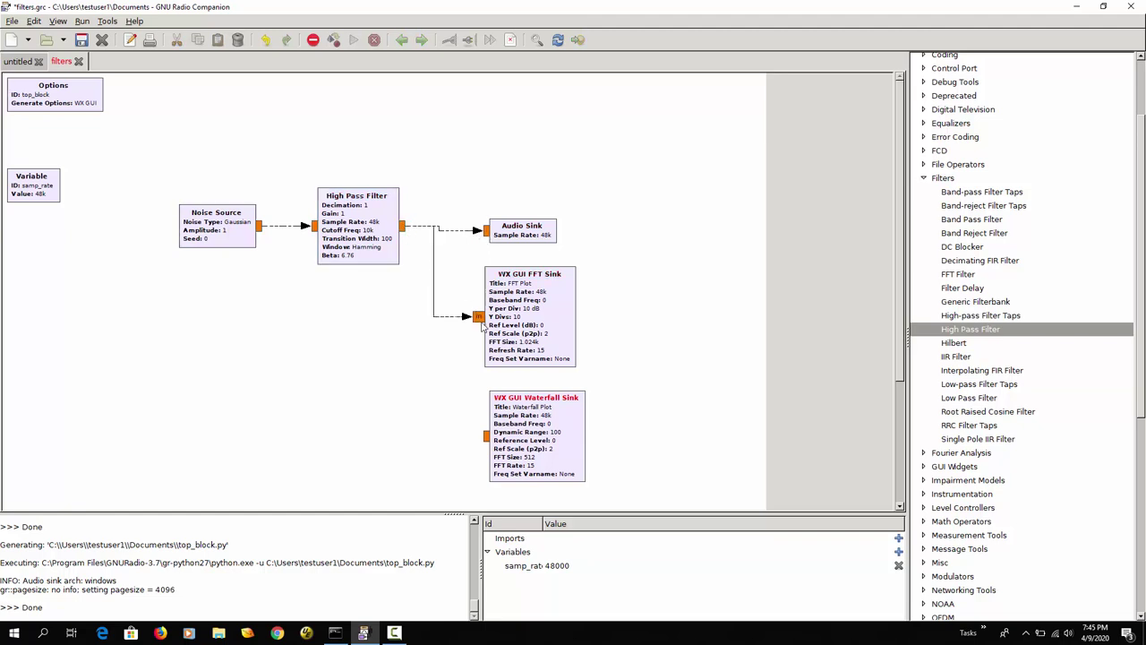
left_click(405, 228)
left_click(484, 434)
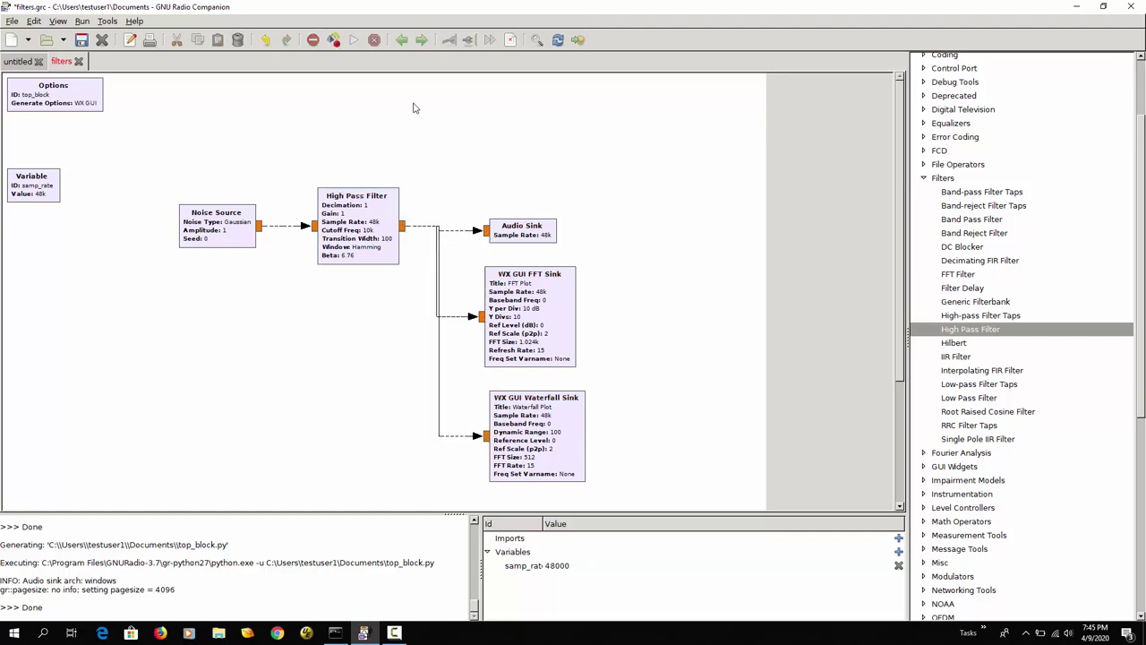
left_click(355, 41)
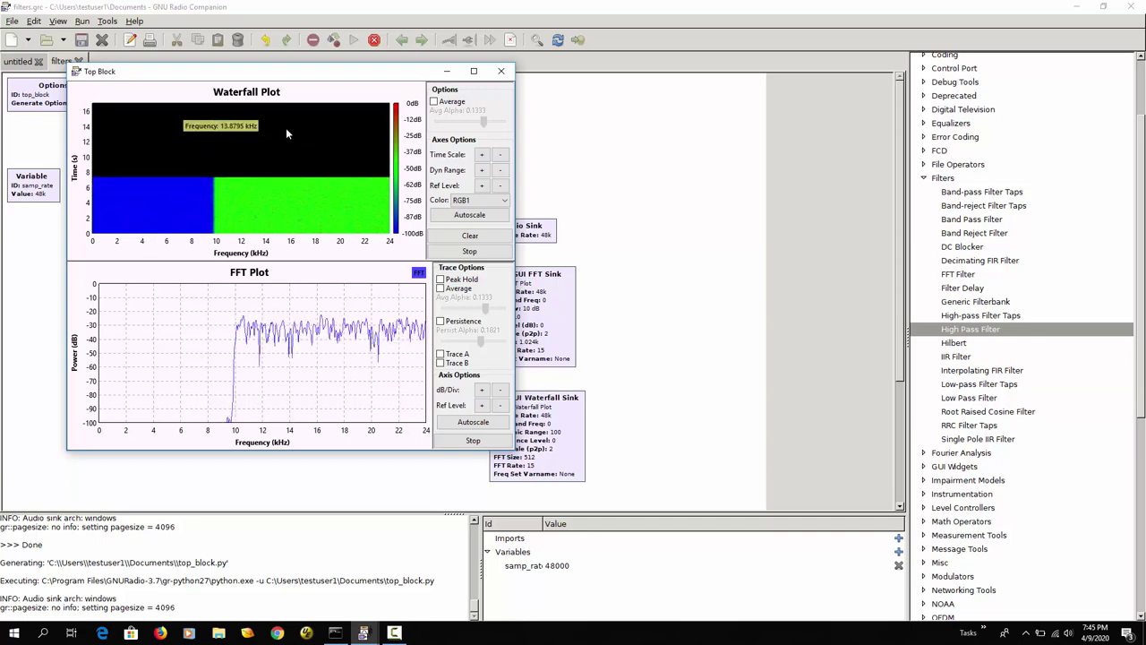
left_click(374, 40)
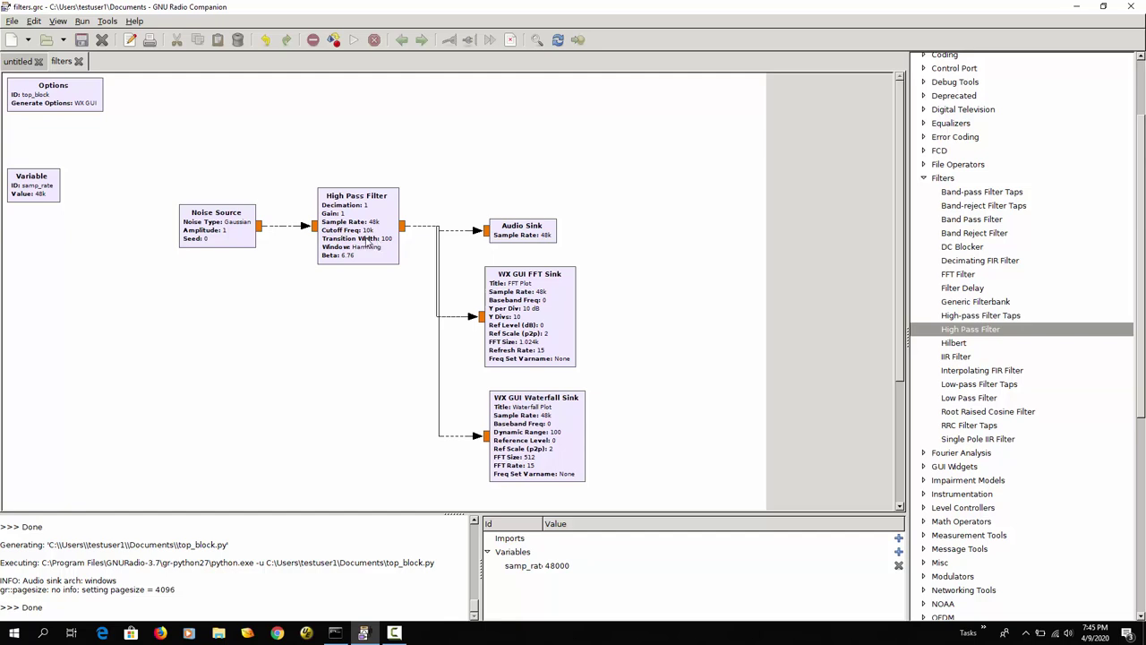
Replace the High Pass Filter with a Band Pass Filter placed between Noise Source and Audio Sink.
left_click(367, 240)
key("Delete")
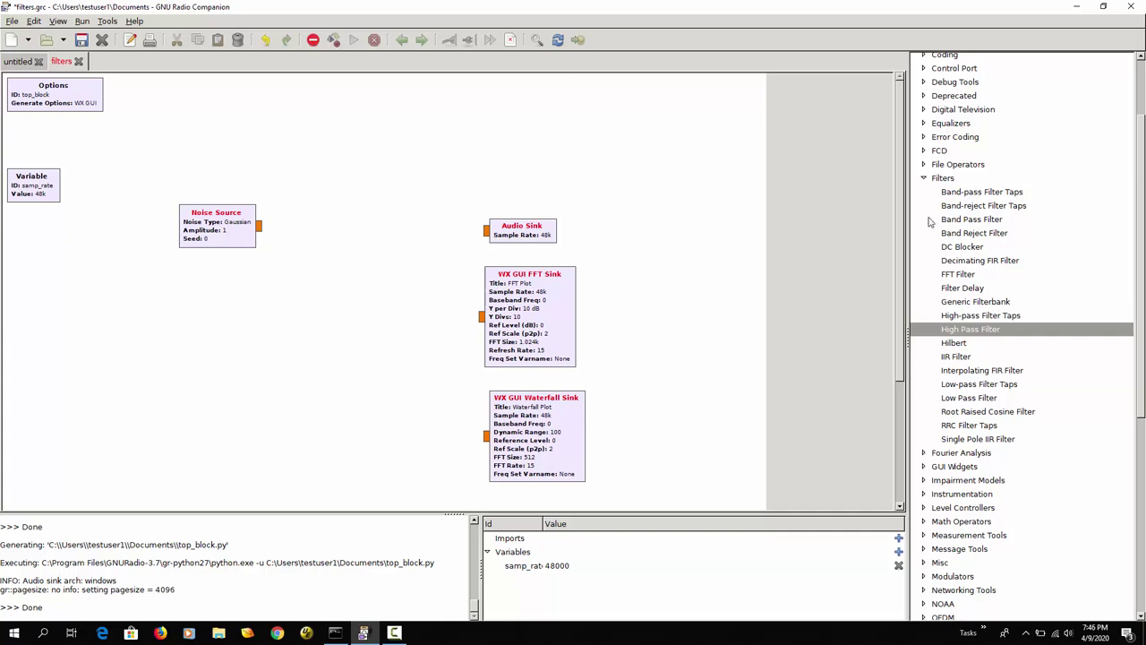
left_click(971, 220)
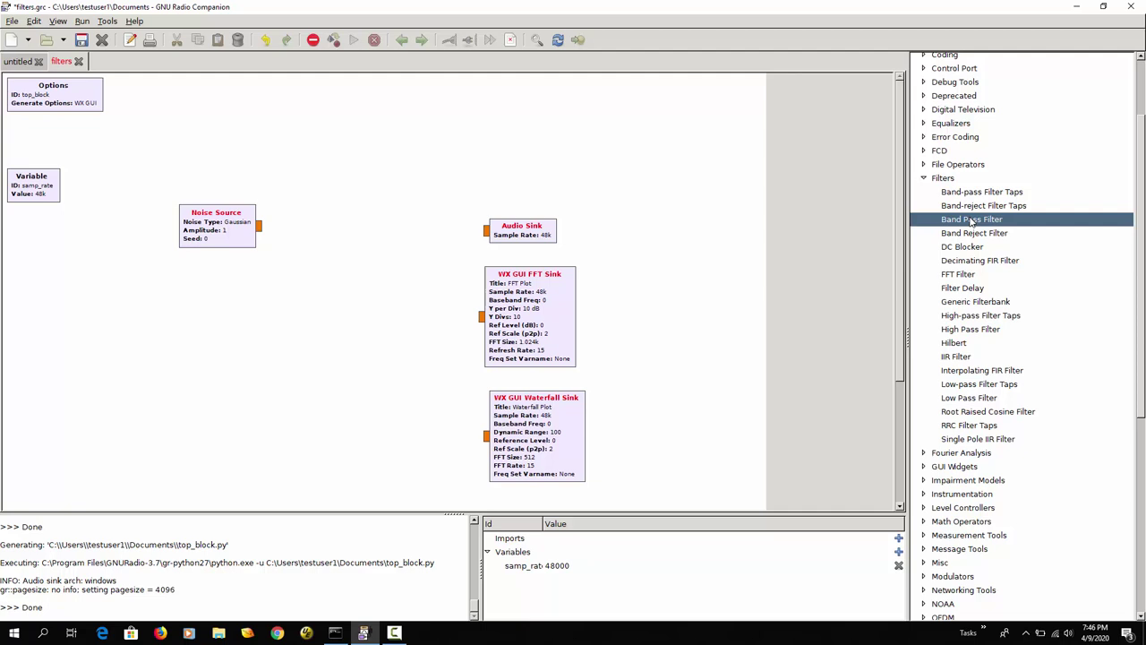
double_click(971, 220)
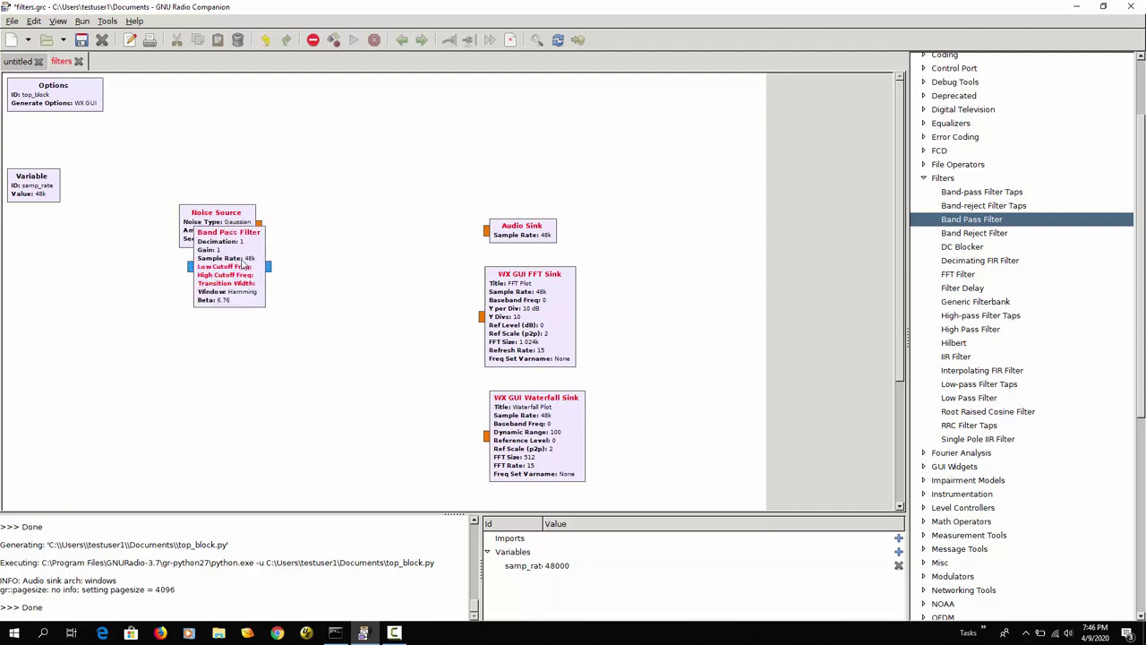
left_click_drag(265, 260, 357, 208)
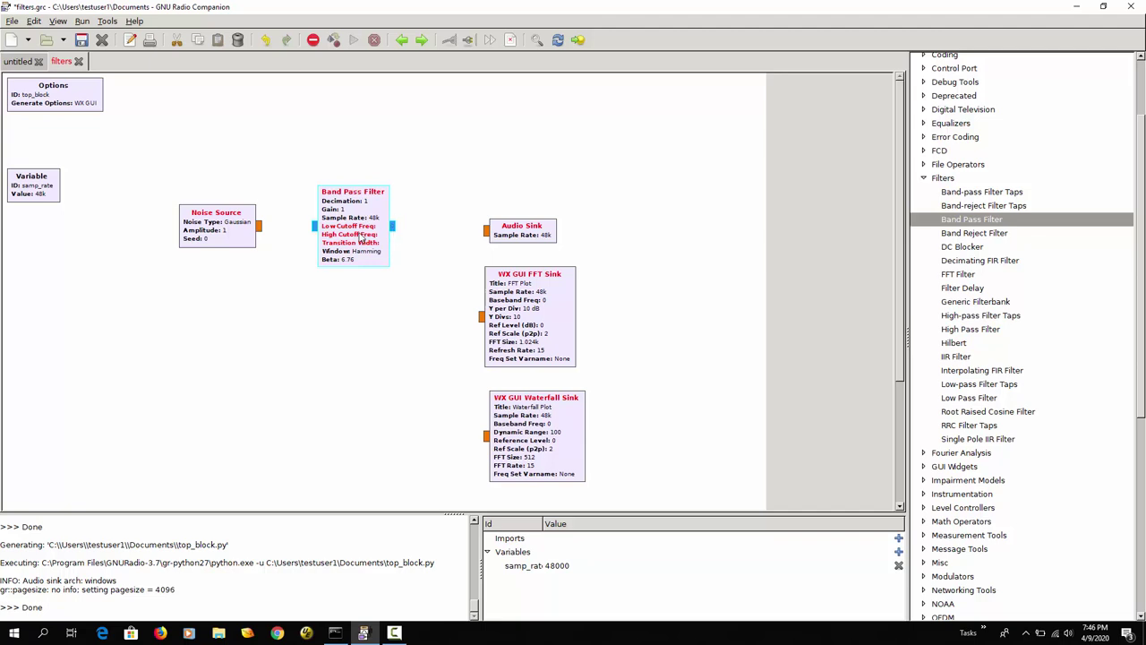
Set the Band Pass Filter to Float->Float (Real Taps) (Decim), cutoffs 300 and 3000, width 10.
double_click(363, 239)
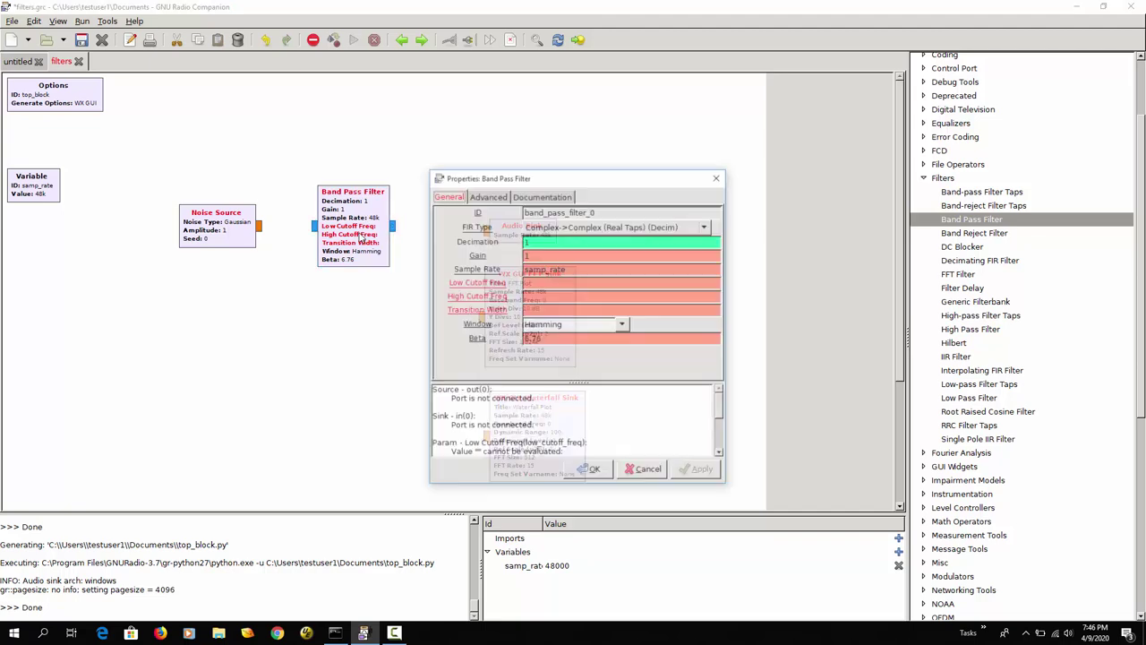
left_click(707, 228)
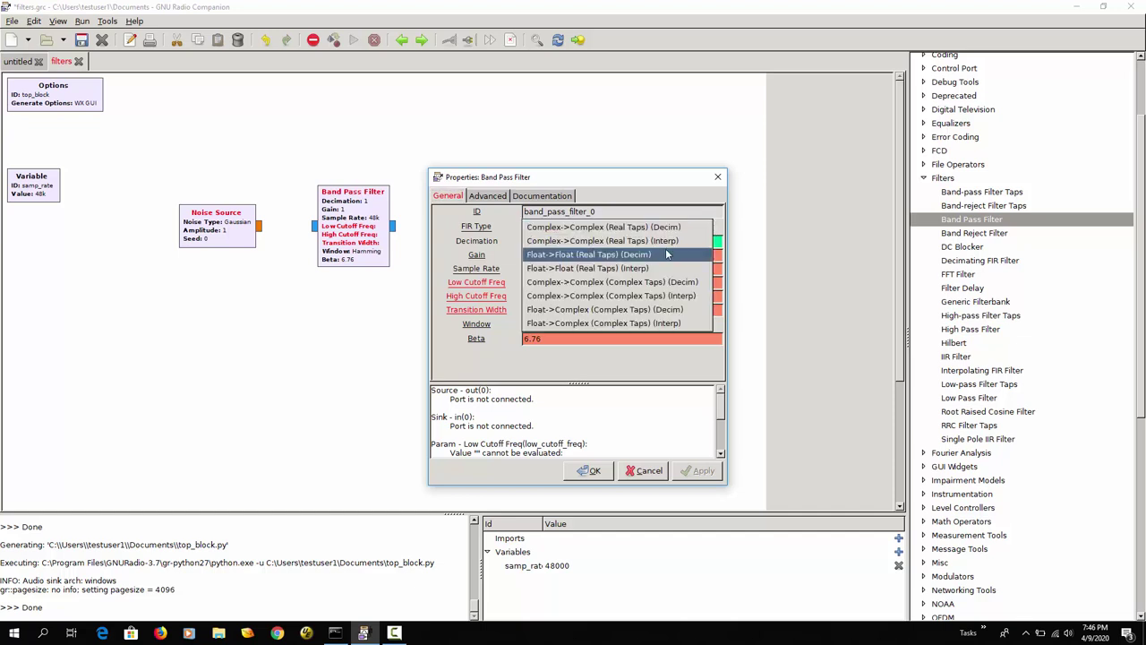
left_click(667, 254)
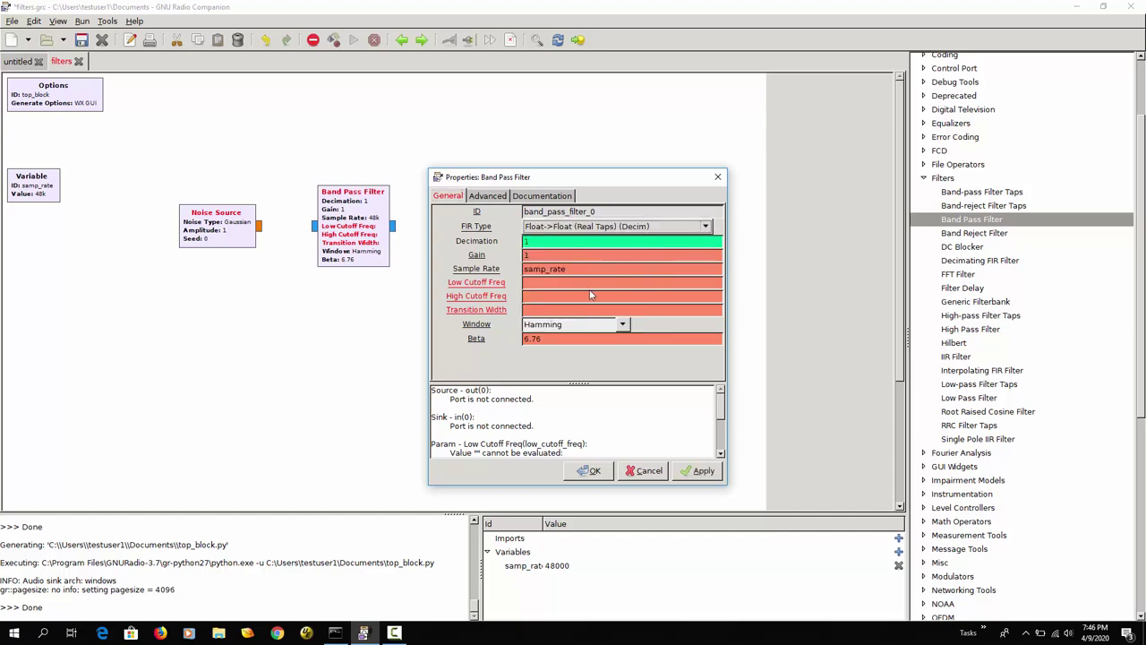
left_click(550, 283)
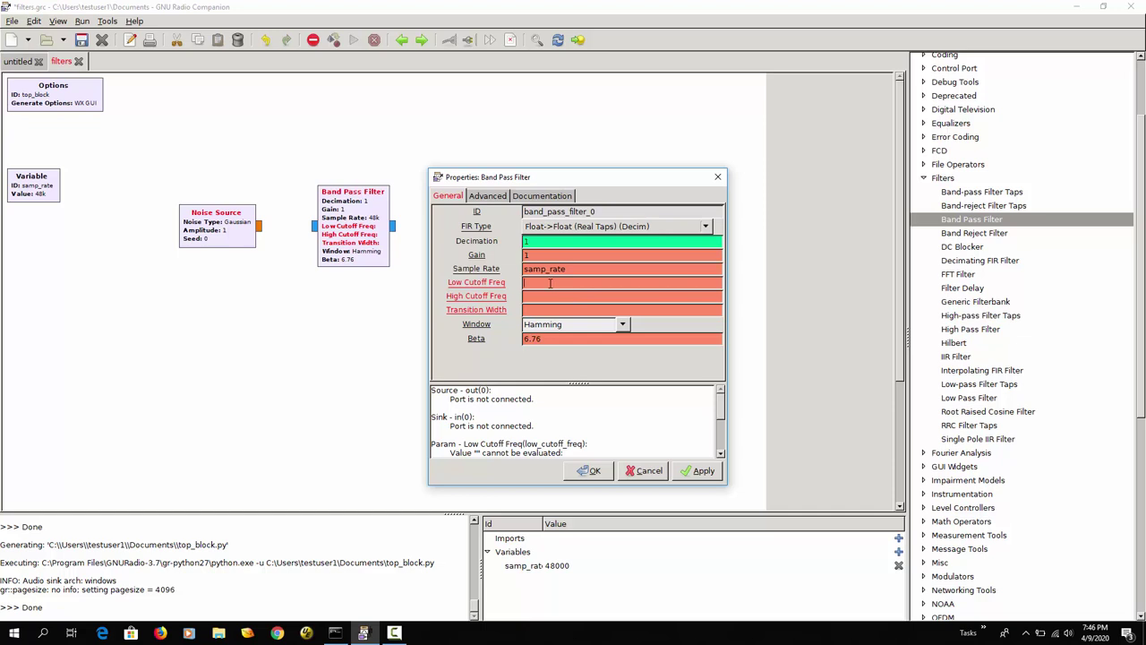
type("300")
key("Tab")
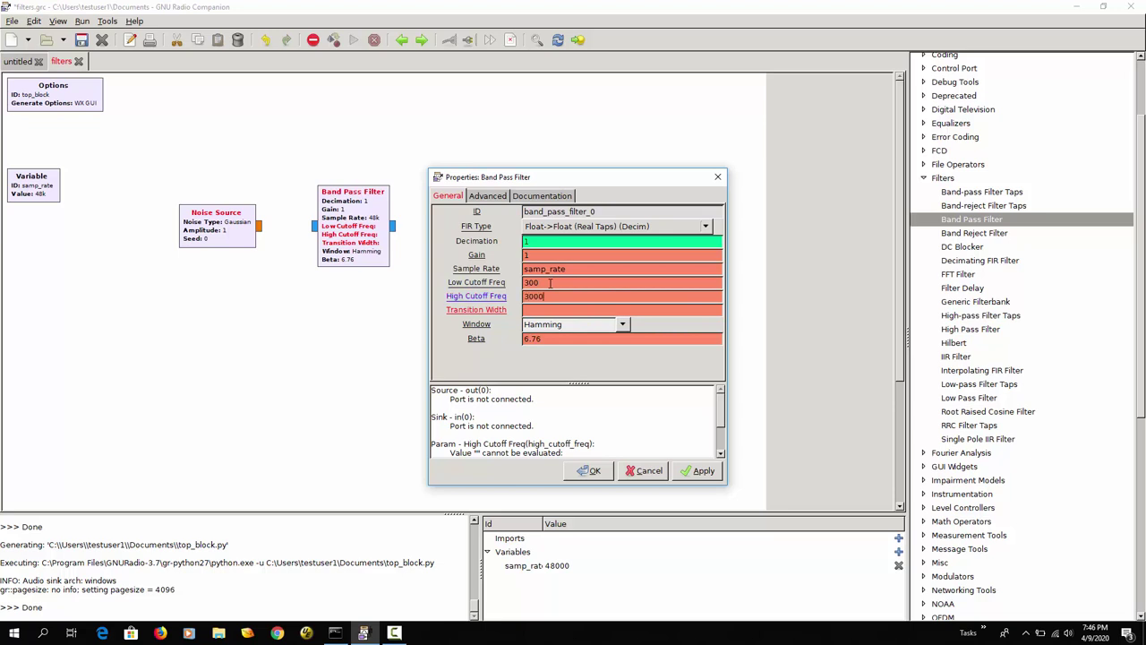
type("3000")
key("Tab")
type("10")
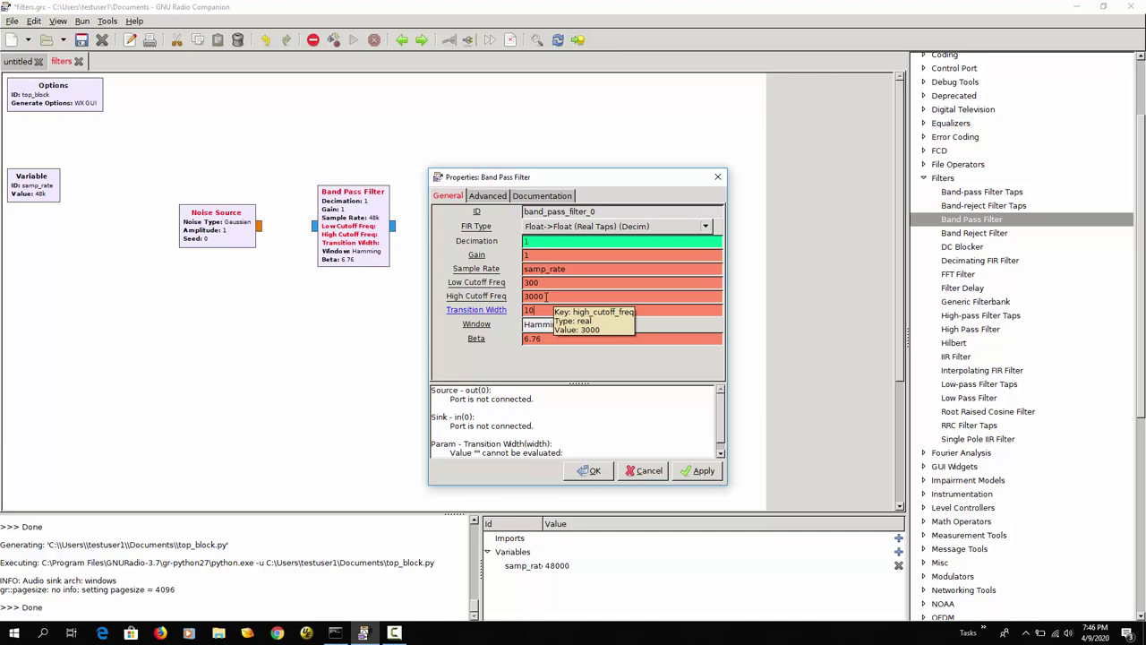
left_click(596, 470)
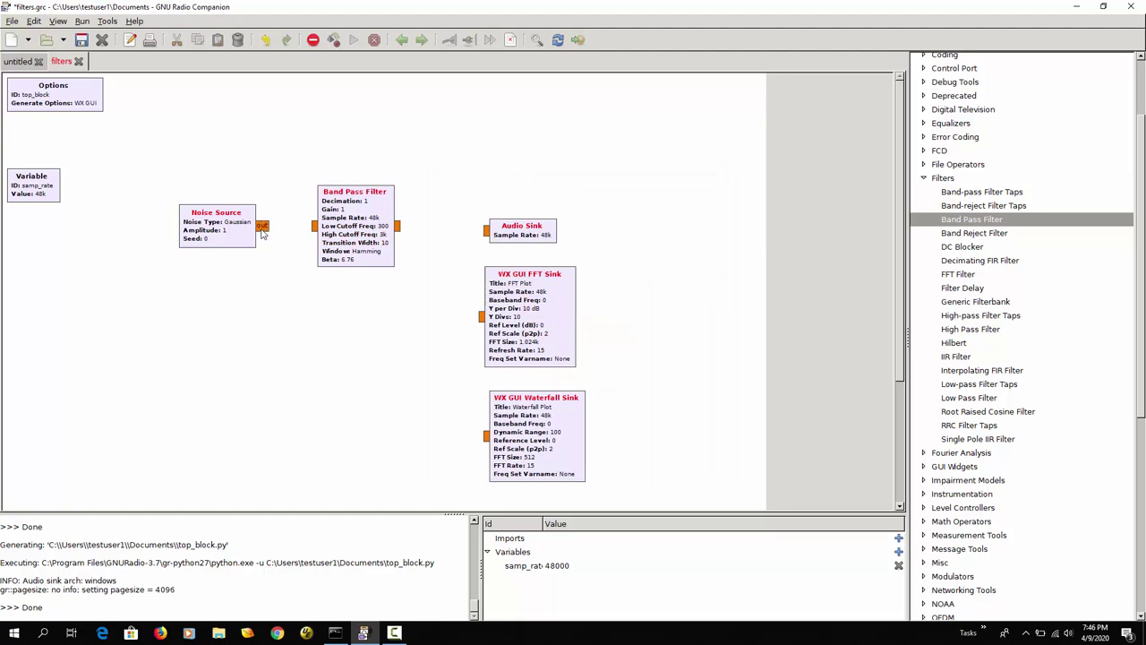
Wire Noise Source into the Band Pass Filter and its output to Audio, FFT and Waterfall sinks, then run.
left_click(260, 225)
left_click(312, 226)
left_click(400, 226)
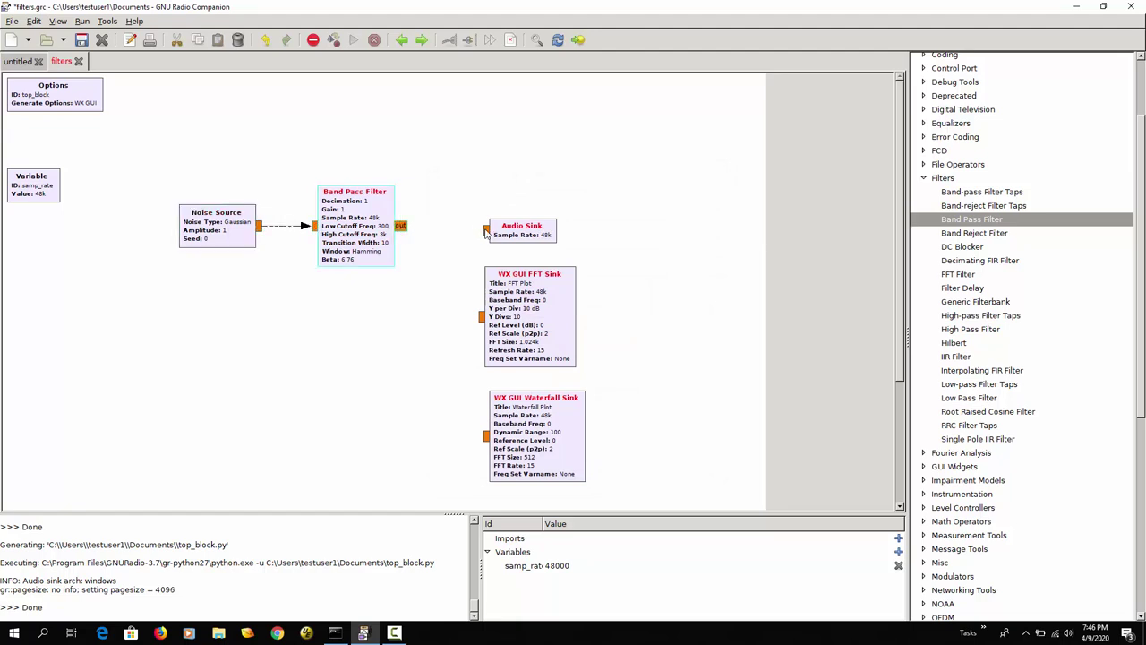
left_click(485, 231)
left_click(399, 228)
left_click(482, 318)
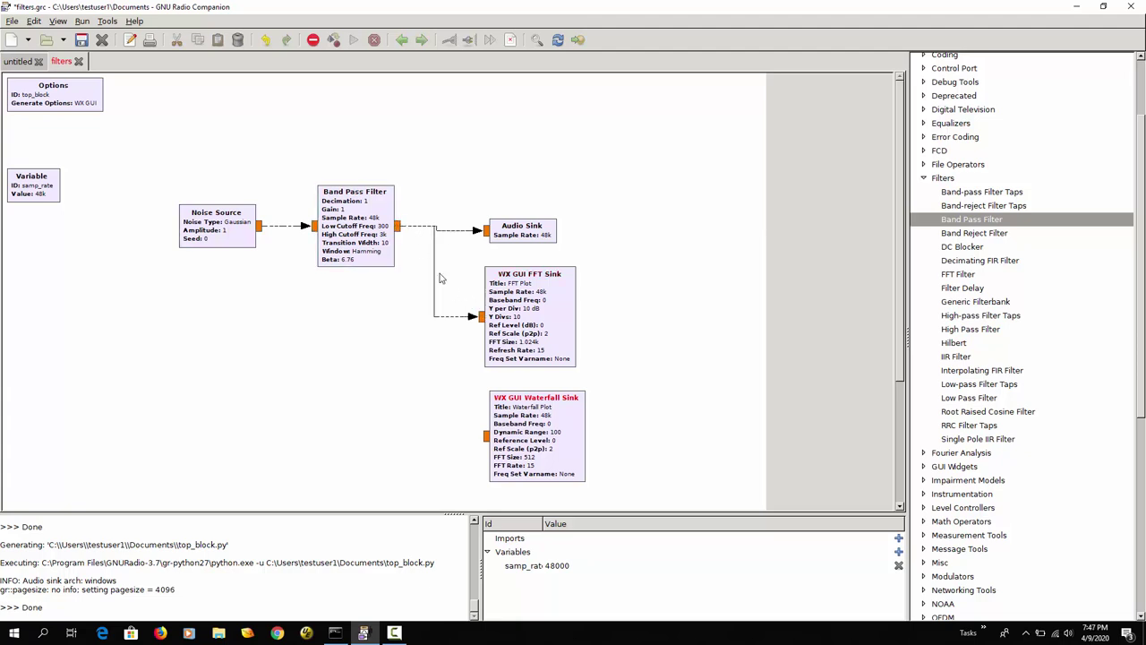
left_click(400, 228)
left_click(484, 436)
left_click(354, 41)
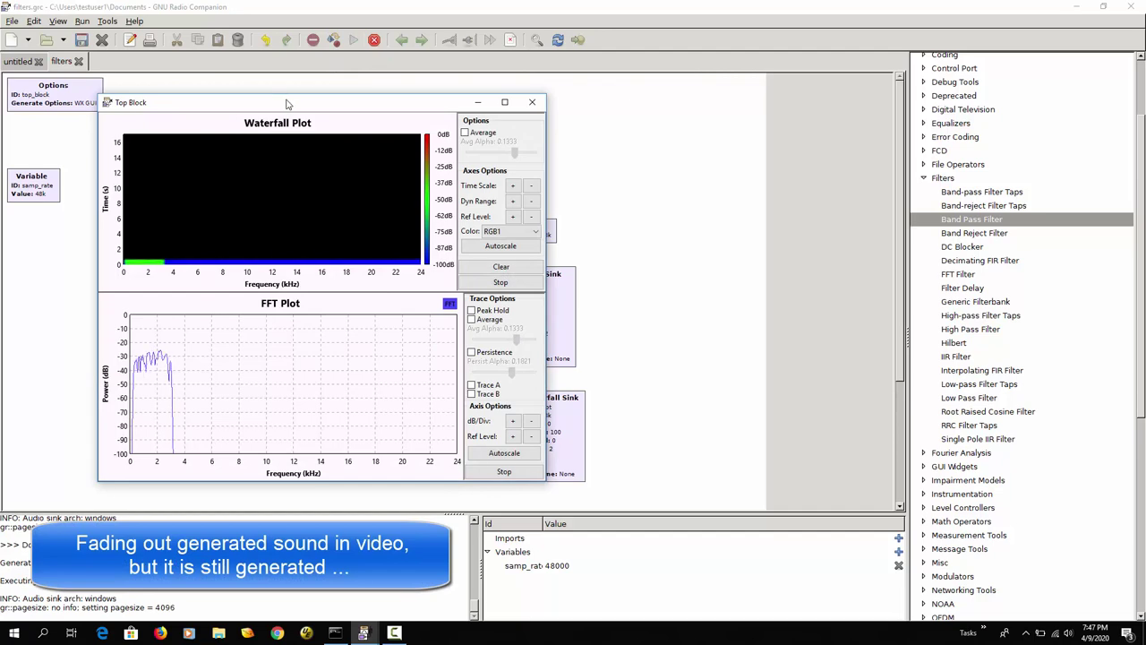
Inspect the band-pass plots showing noise confined below about 3 kHz, then stop the run.
left_click_drag(286, 108, 462, 104)
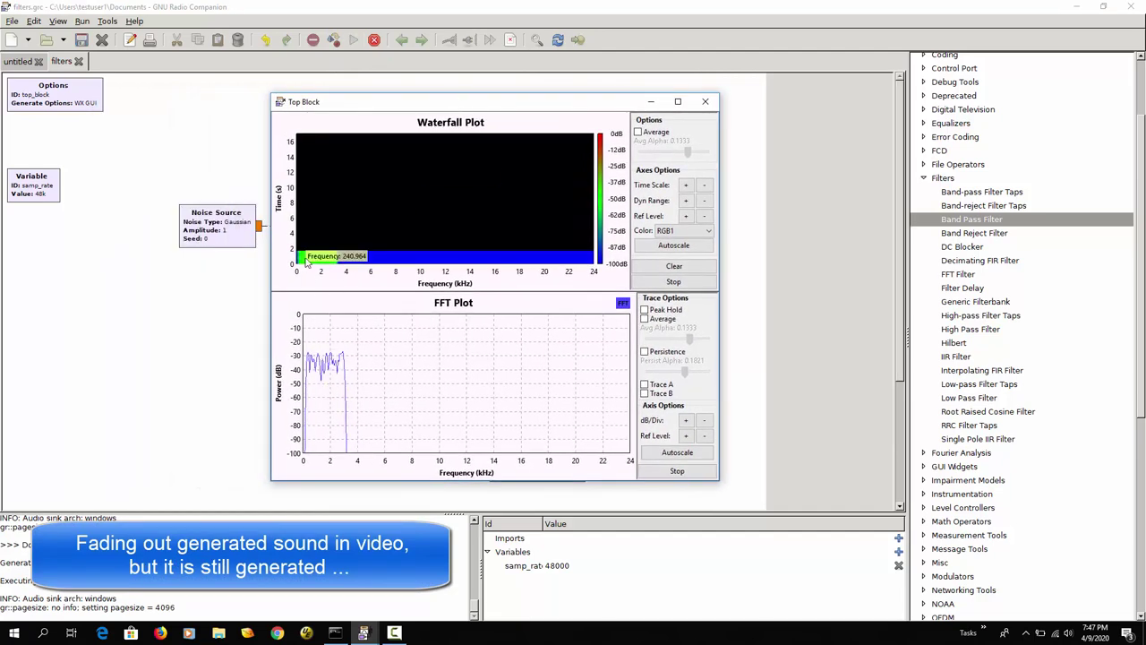
mouse_move(302, 258)
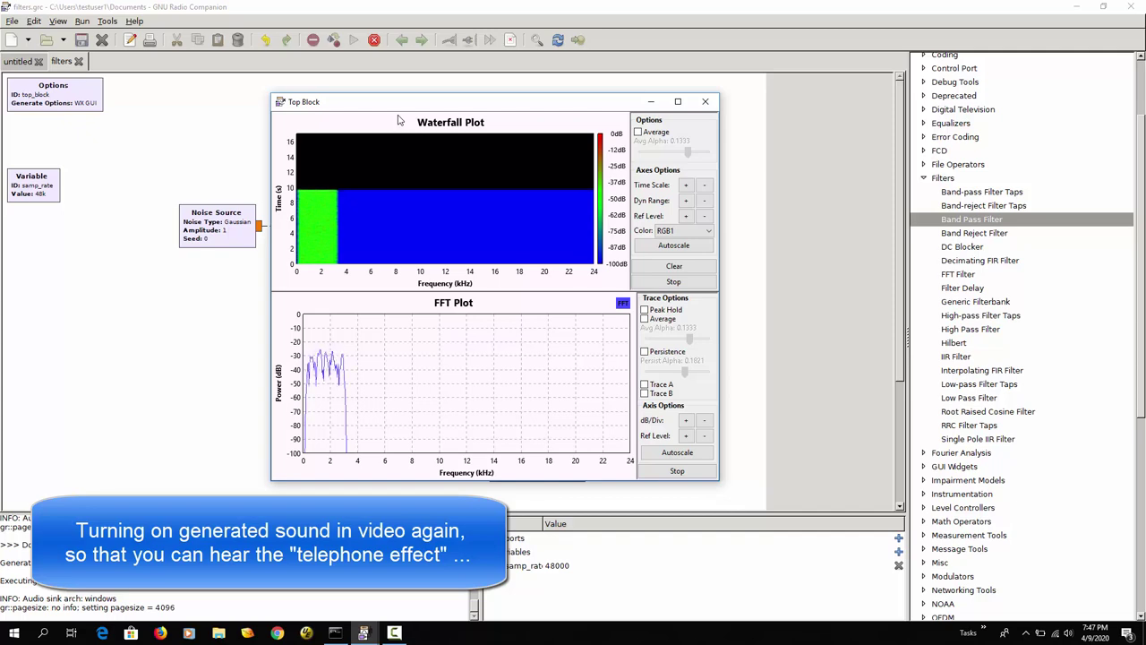
left_click(375, 40)
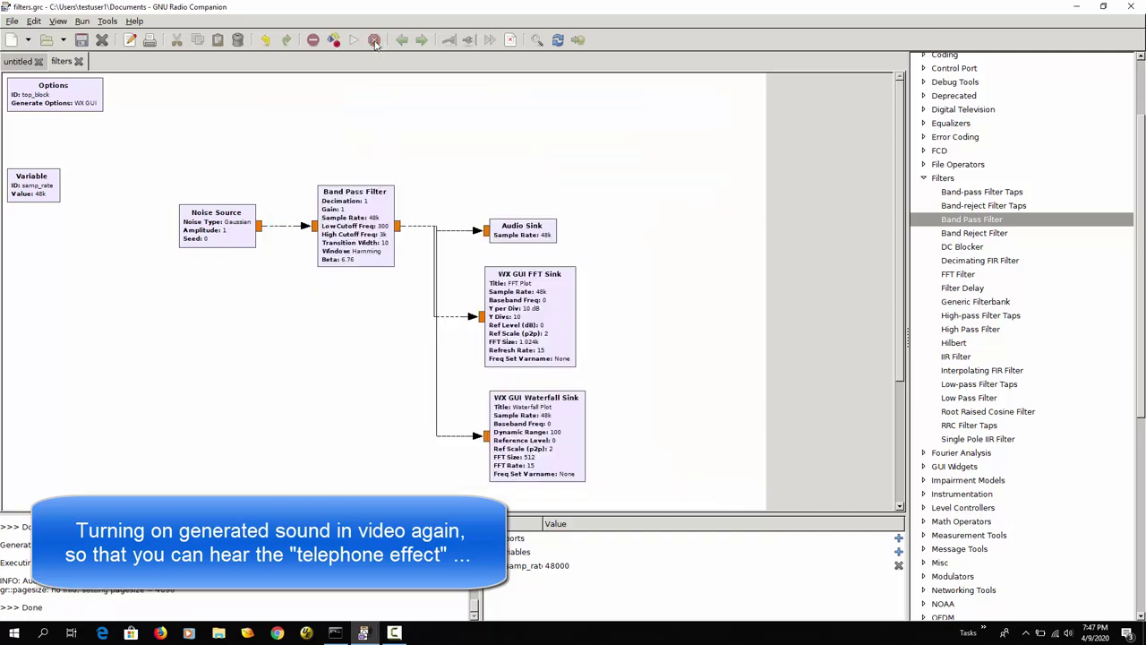
Replace the Band Pass Filter with a Band Reject Filter placed between Noise Source and Audio Sink.
left_click(364, 218)
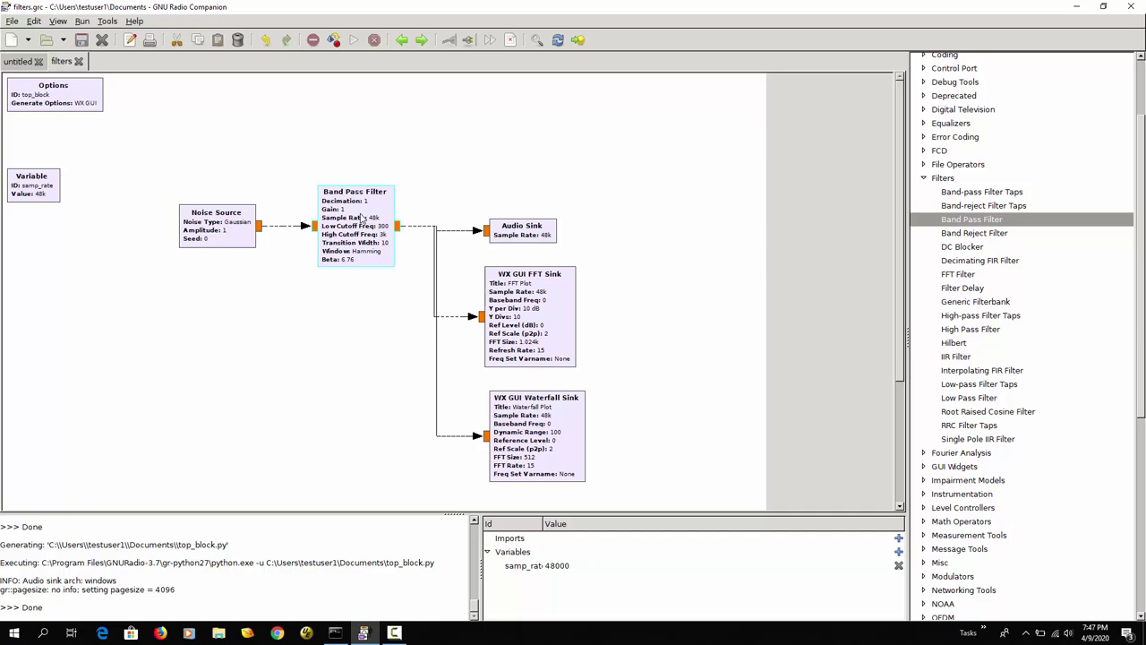
key("Delete")
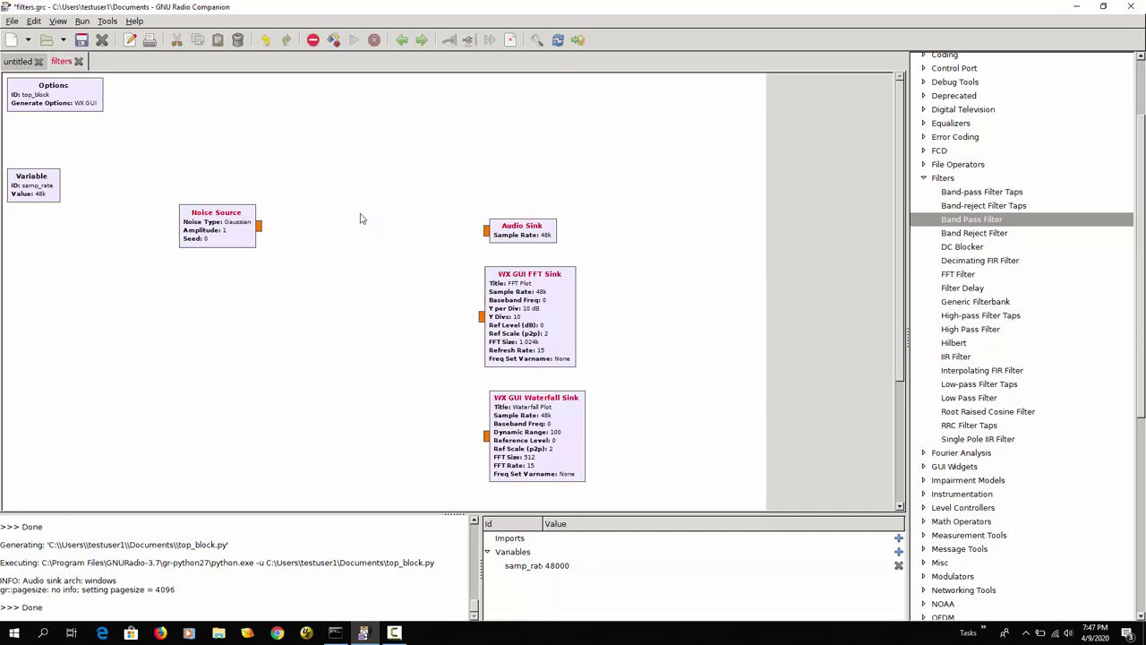
left_click(975, 234)
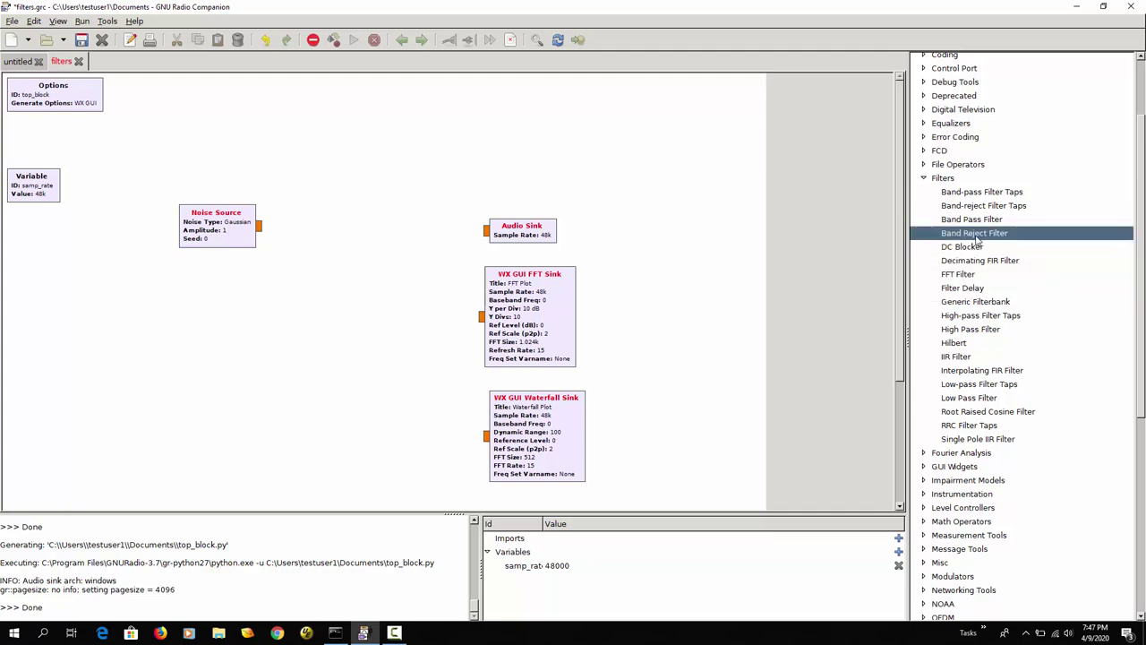
double_click(978, 238)
left_click_drag(266, 311, 364, 250)
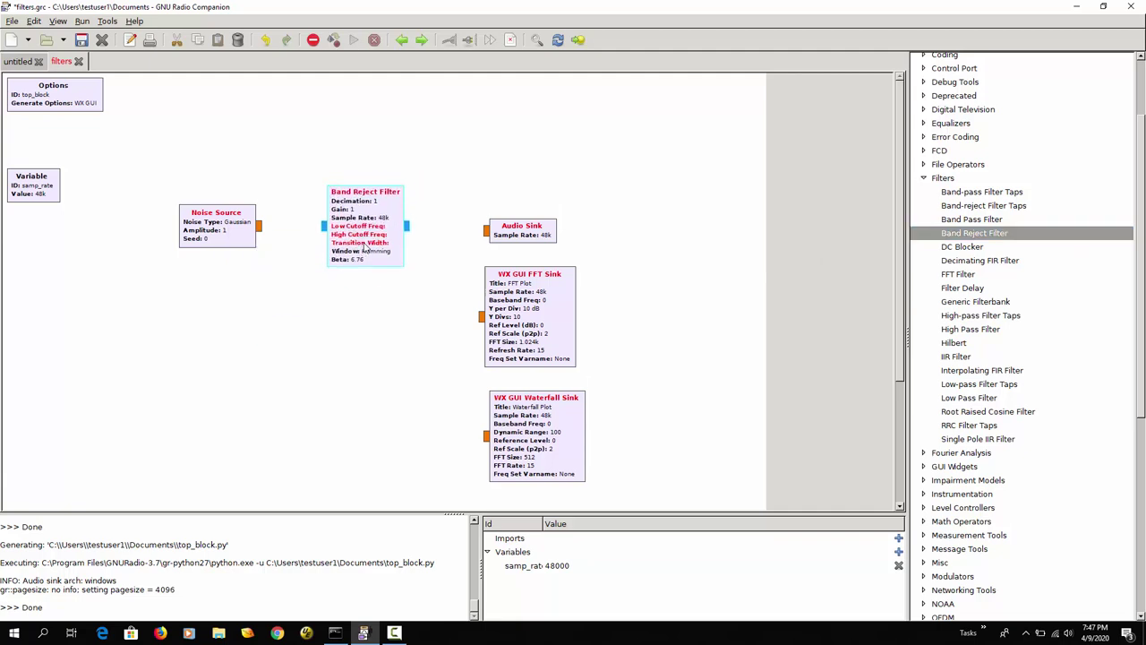
Set the Band Reject Filter to Float->Float (Decimating), cutoffs 3000 and 6000, transition width 100.
double_click(365, 249)
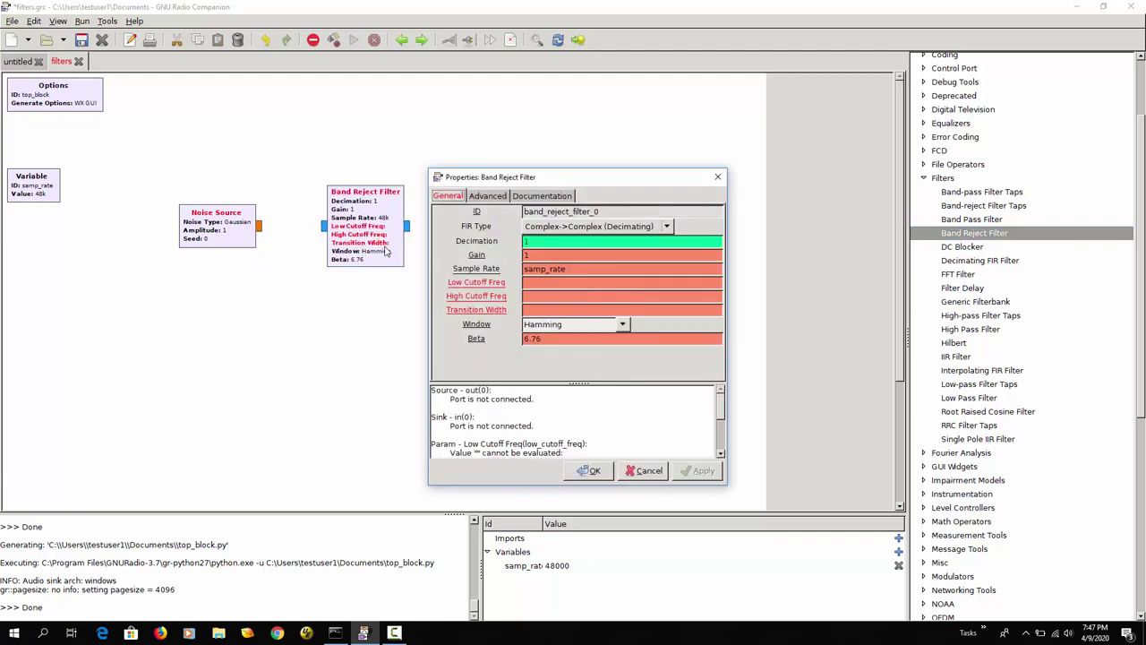
left_click(667, 228)
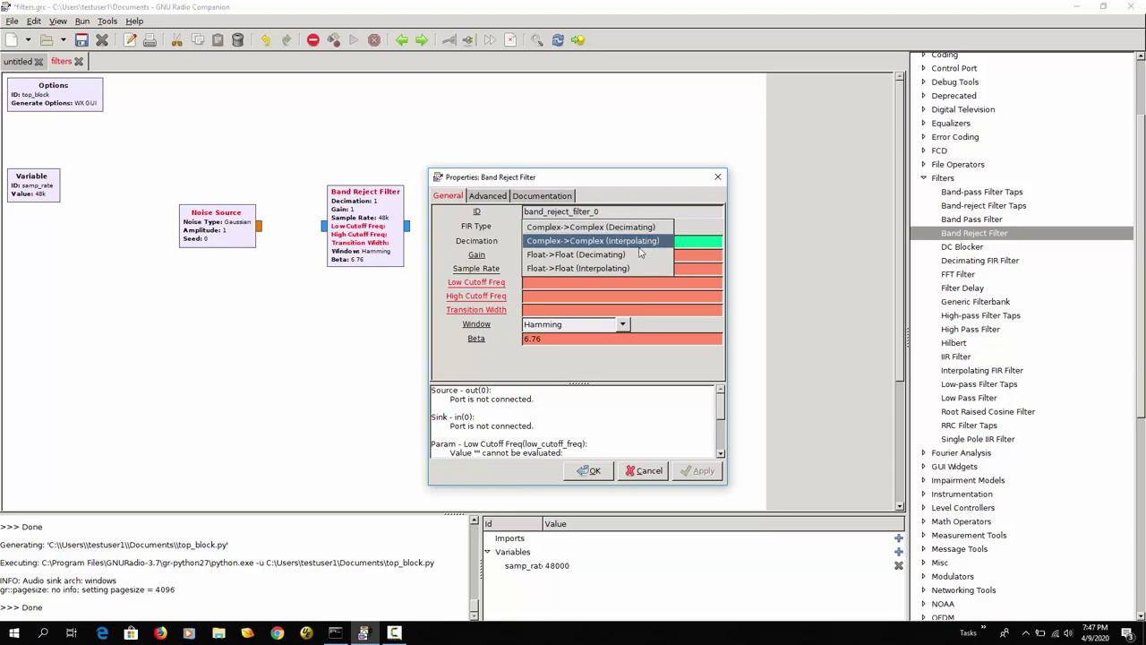
left_click(640, 255)
left_click(550, 284)
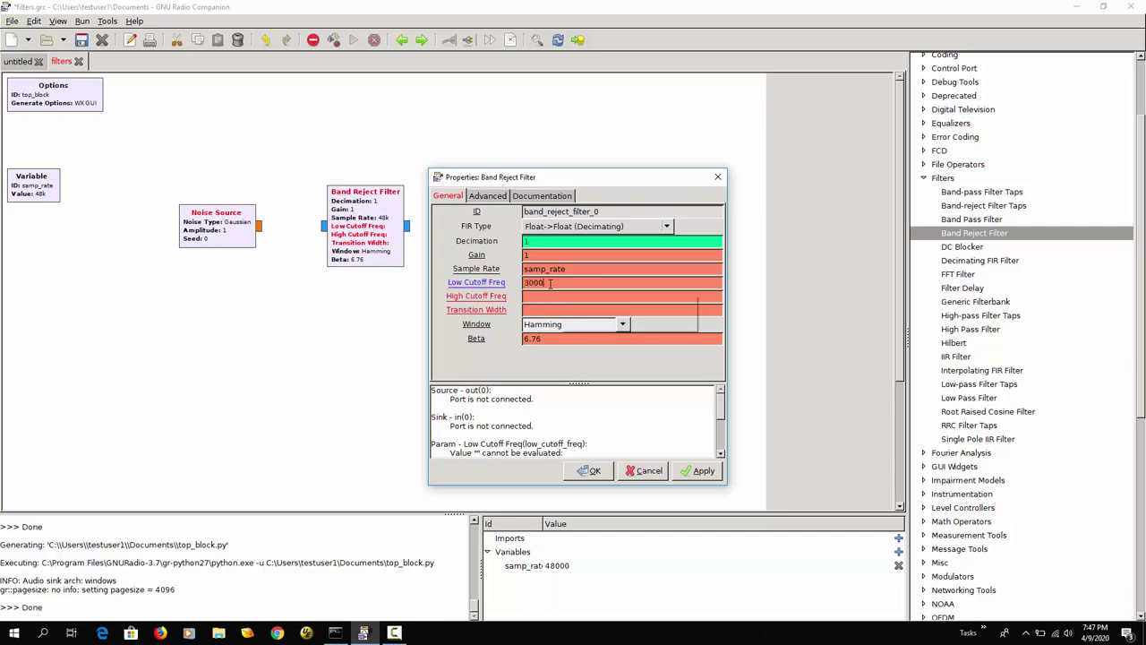
key("Caps_Lock")
key("Caps_Lock")
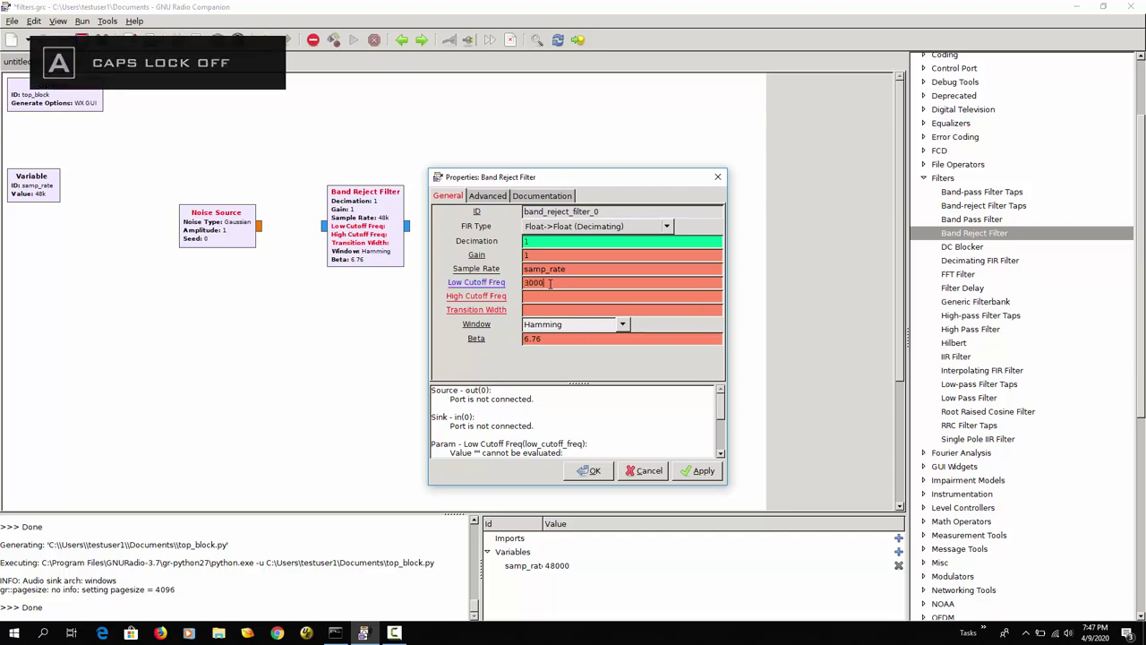
key("Tab")
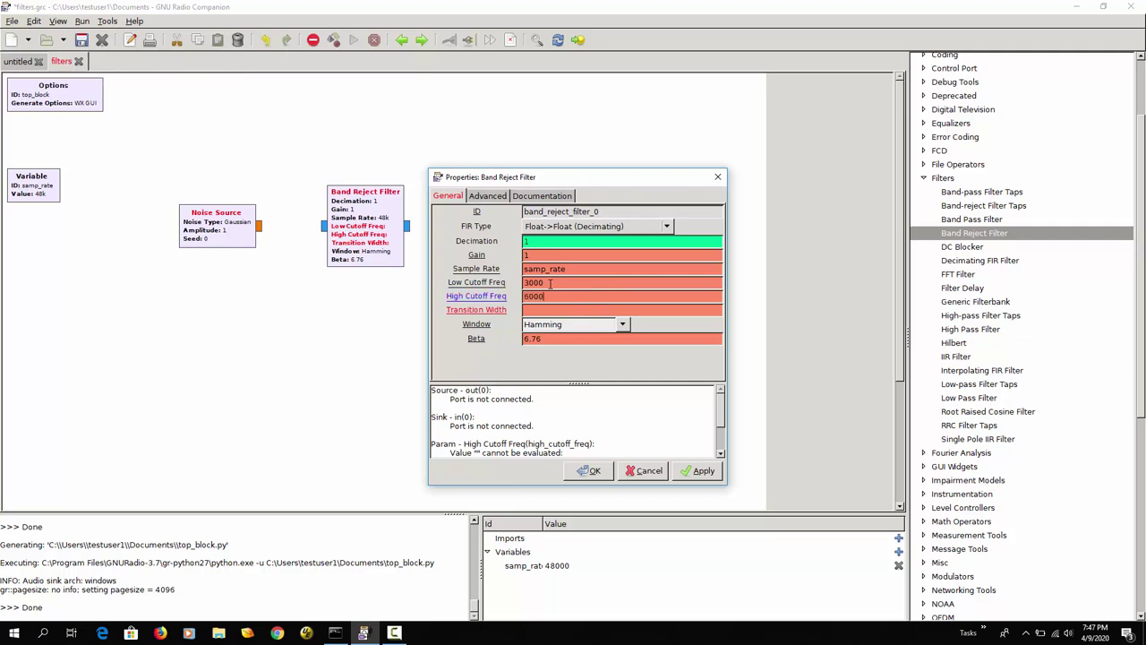
key("Tab")
type("100")
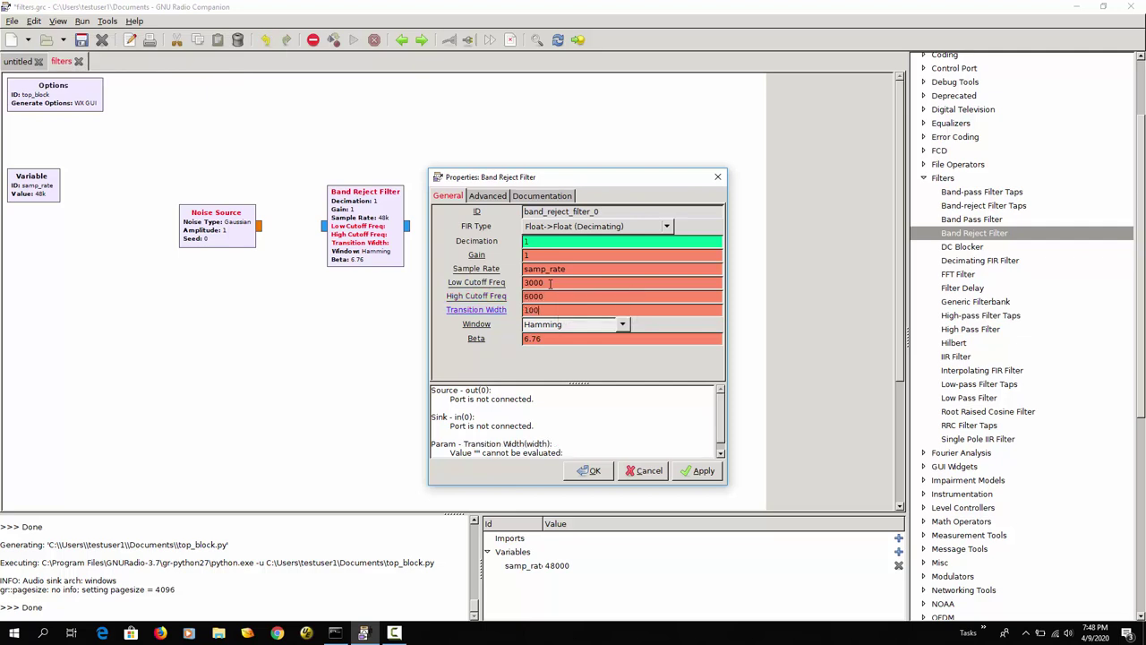
left_click(591, 472)
Wire Noise Source into the Band Reject Filter and its output to Audio, FFT and Waterfall sinks.
left_click(259, 228)
left_click(324, 228)
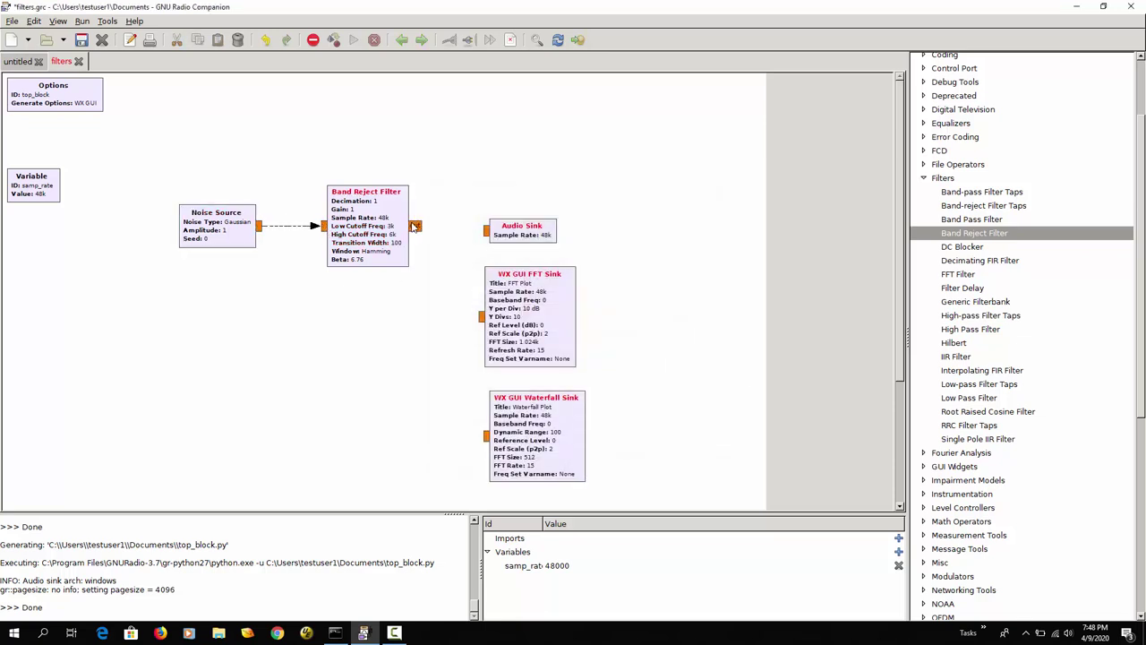
left_click(415, 225)
left_click(483, 231)
left_click(414, 229)
left_click(482, 315)
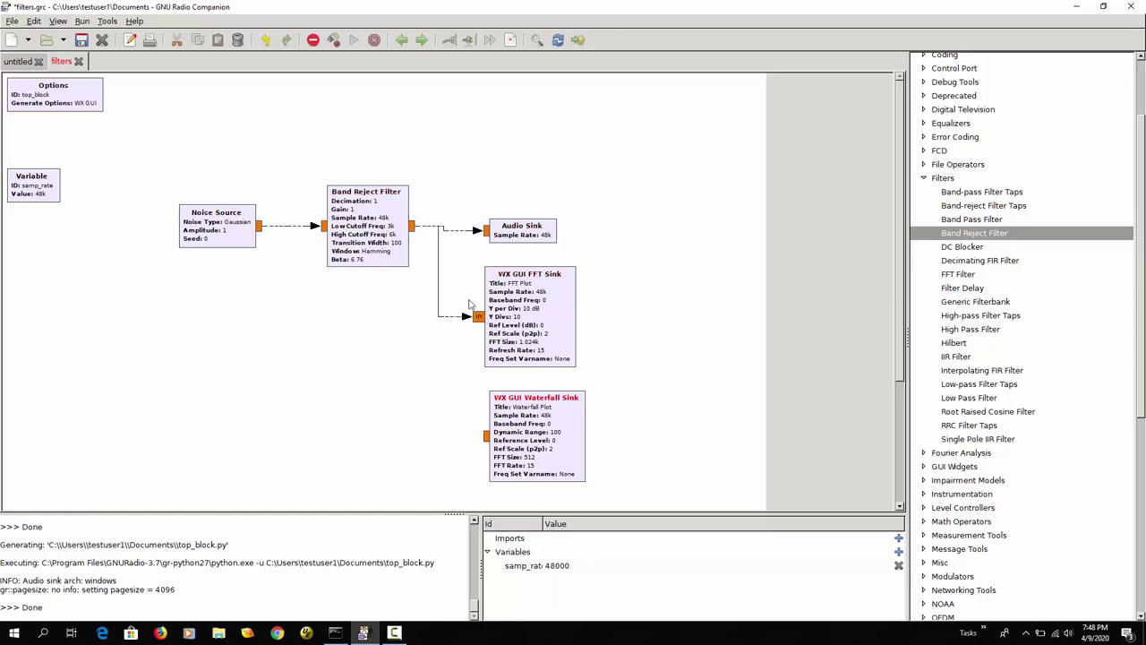
left_click(414, 227)
left_click(483, 437)
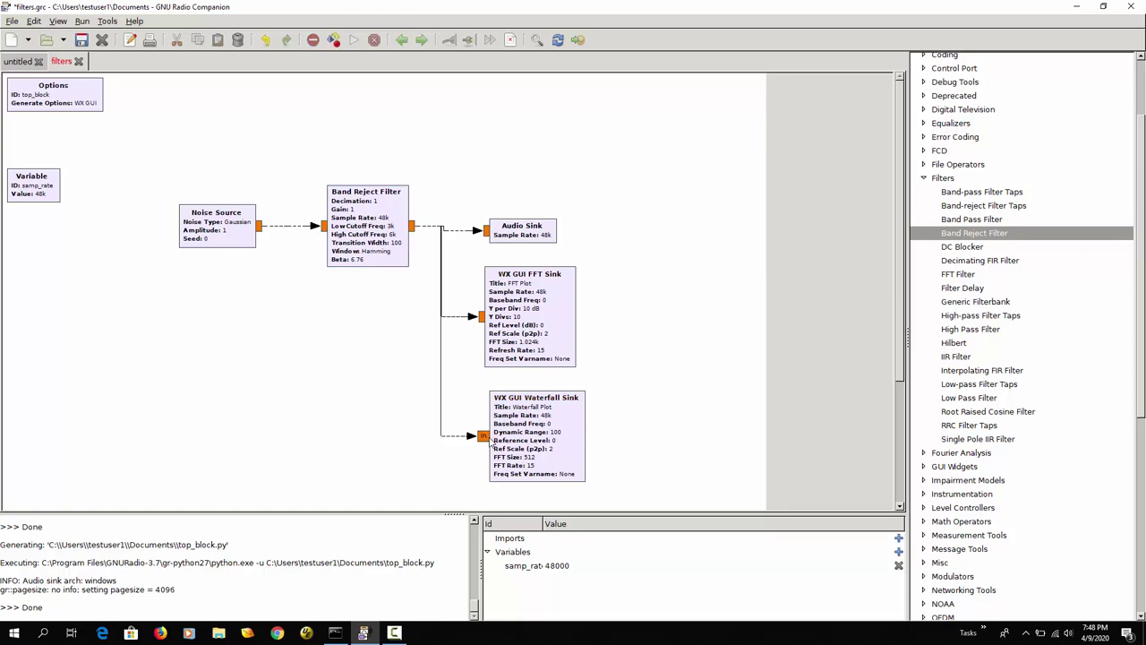
Save and run the band-reject flowgraph, confirm the 3–6 kHz notch in the plots, then stop it.
left_click(354, 40)
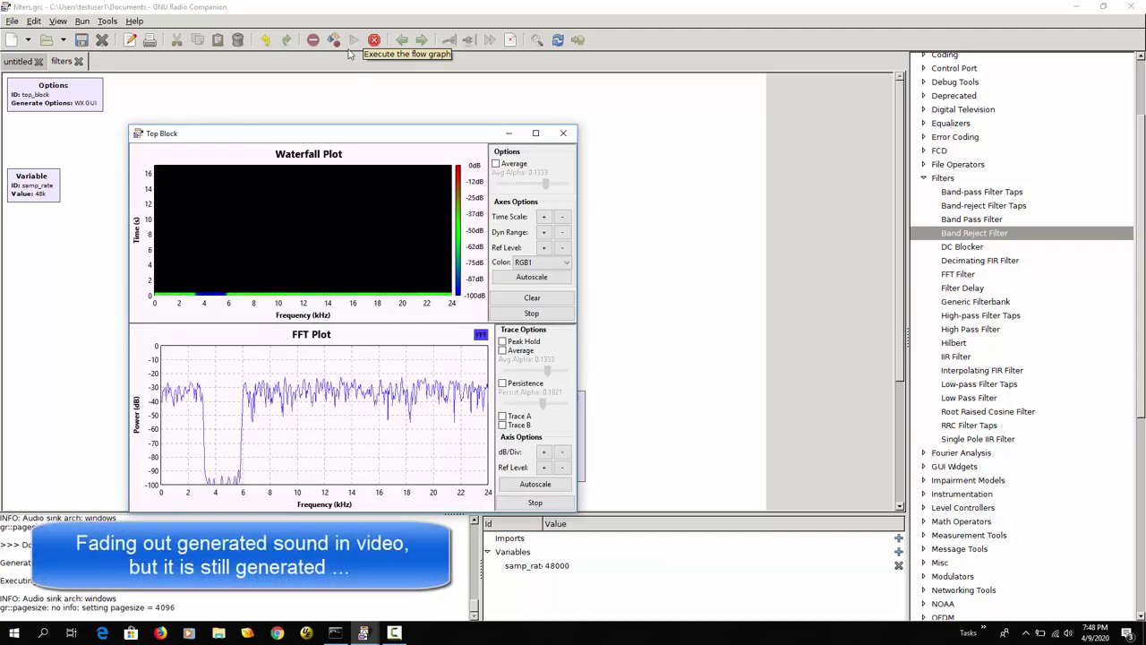
left_click_drag(303, 134, 476, 95)
mouse_move(357, 354)
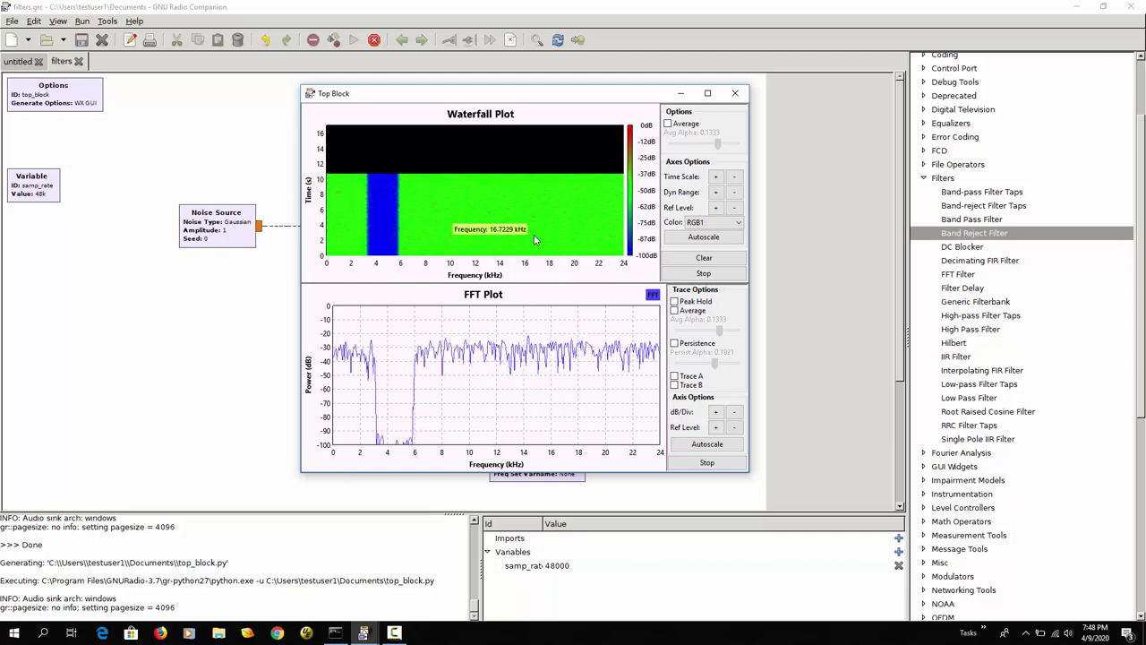
left_click(375, 42)
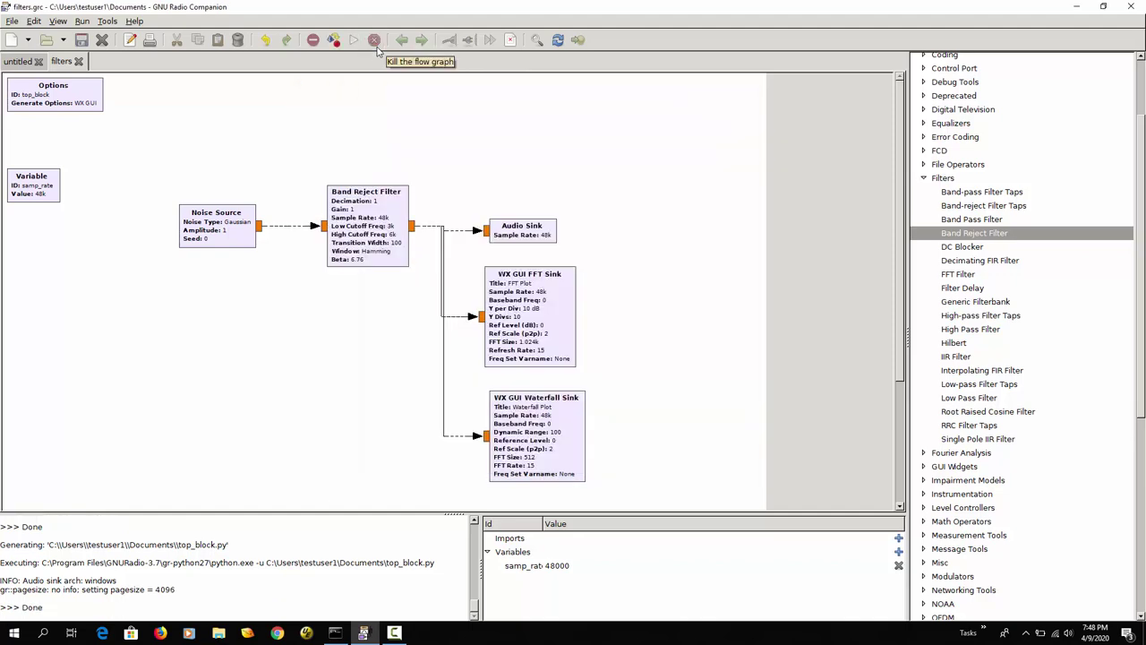